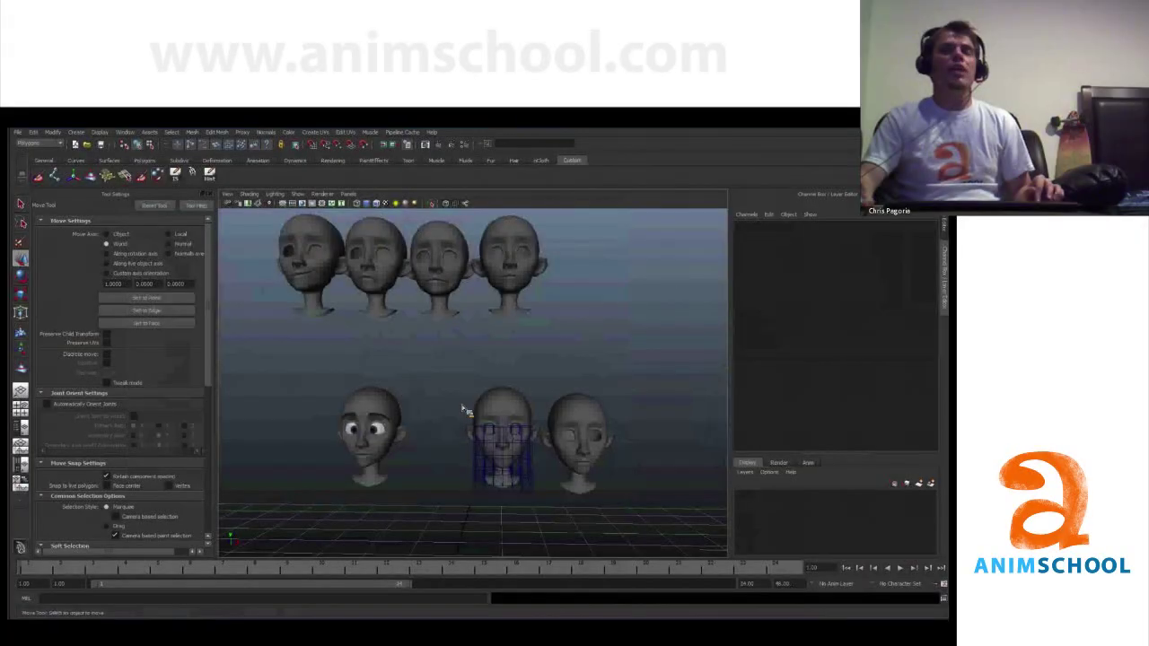
Duplicate the main head mesh and place the copy beside the original, on the side away from the lattice head
{"action": "scroll", "coordinate": [474, 393], "scroll_direction": "up", "scroll_amount": 5}
{"action": "scroll", "coordinate": [519, 413], "scroll_direction": "up", "scroll_amount": 4}
{"action": "mouse_move", "coordinate": [522, 448]}
{"action": "left_mouse_down", "text": "alt"}
{"action": "mouse_move", "coordinate": [489, 447]}
{"action": "mouse_move", "coordinate": [527, 451]}
{"action": "left_mouse_up", "text": "alt"}
{"action": "scroll", "coordinate": [525, 450], "scroll_direction": "down", "scroll_amount": 4}
{"action": "left_click", "coordinate": [471, 420]}
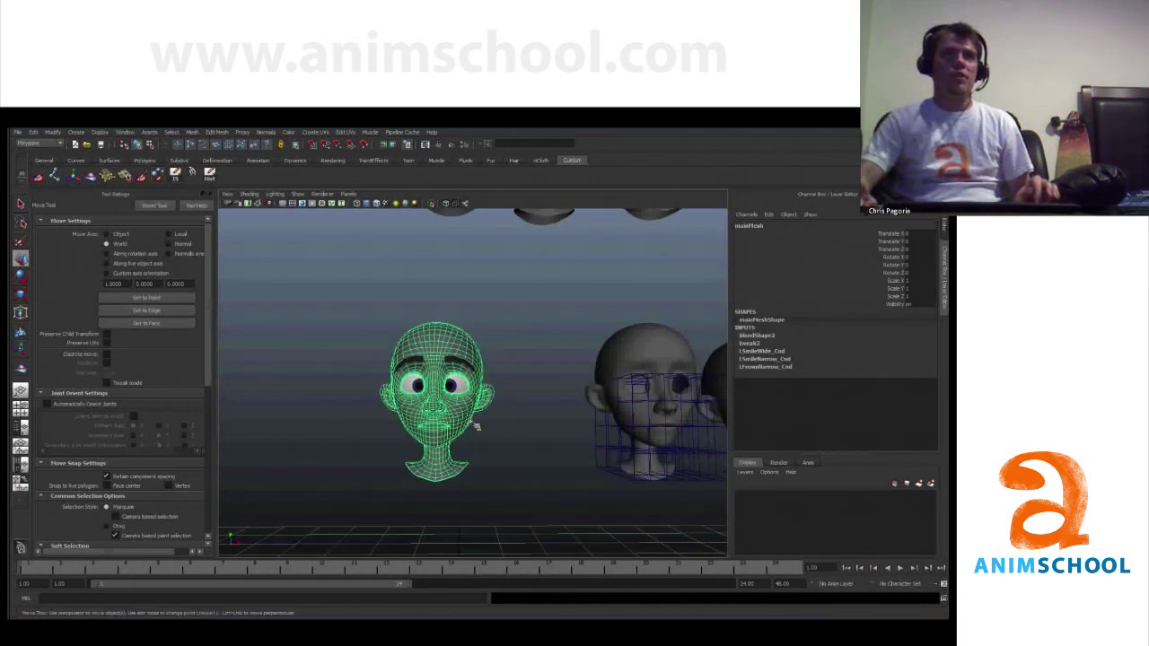
{"action": "scroll", "coordinate": [493, 422], "scroll_direction": "up", "scroll_amount": 2}
{"action": "left_click_drag", "start_coordinate": [495, 416], "coordinate": [494, 417], "text": "alt"}
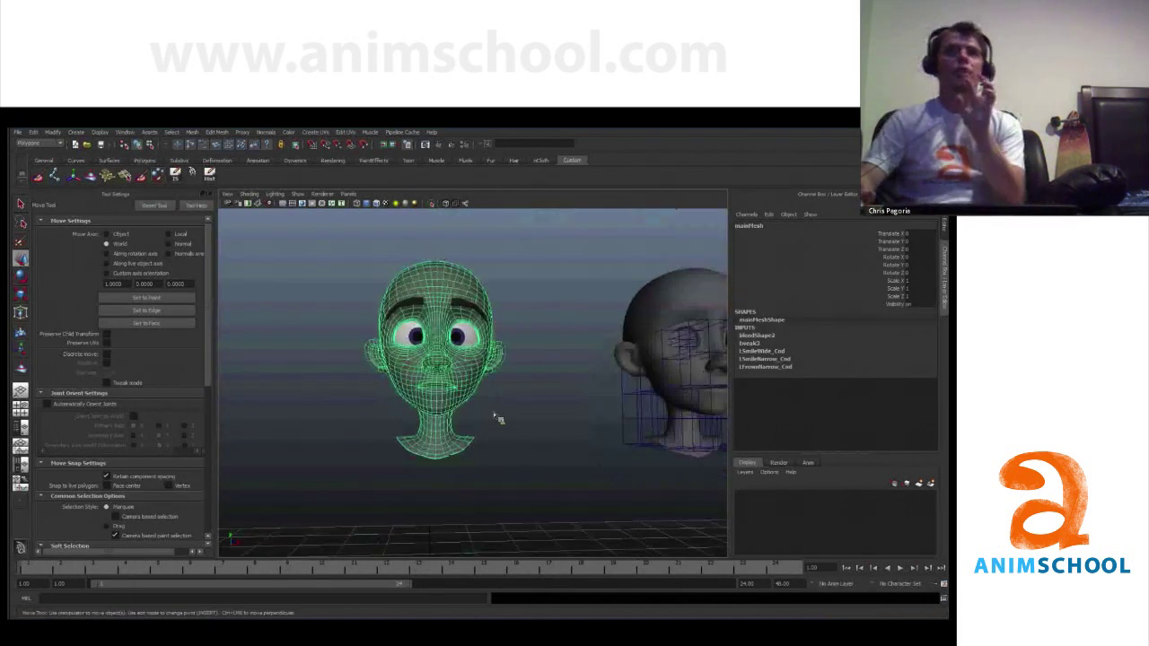
{"action": "mouse_move", "coordinate": [496, 417]}
{"action": "left_mouse_down", "text": "alt"}
{"action": "mouse_move", "coordinate": [494, 464]}
{"action": "mouse_move", "coordinate": [495, 433]}
{"action": "left_mouse_up", "text": "alt"}
{"action": "key", "text": "ctrl+d"}
{"action": "middle_click_drag", "start_coordinate": [617, 453], "coordinate": [444, 448]}
{"action": "middle_click_drag", "start_coordinate": [314, 418], "coordinate": [472, 456], "text": "alt"}
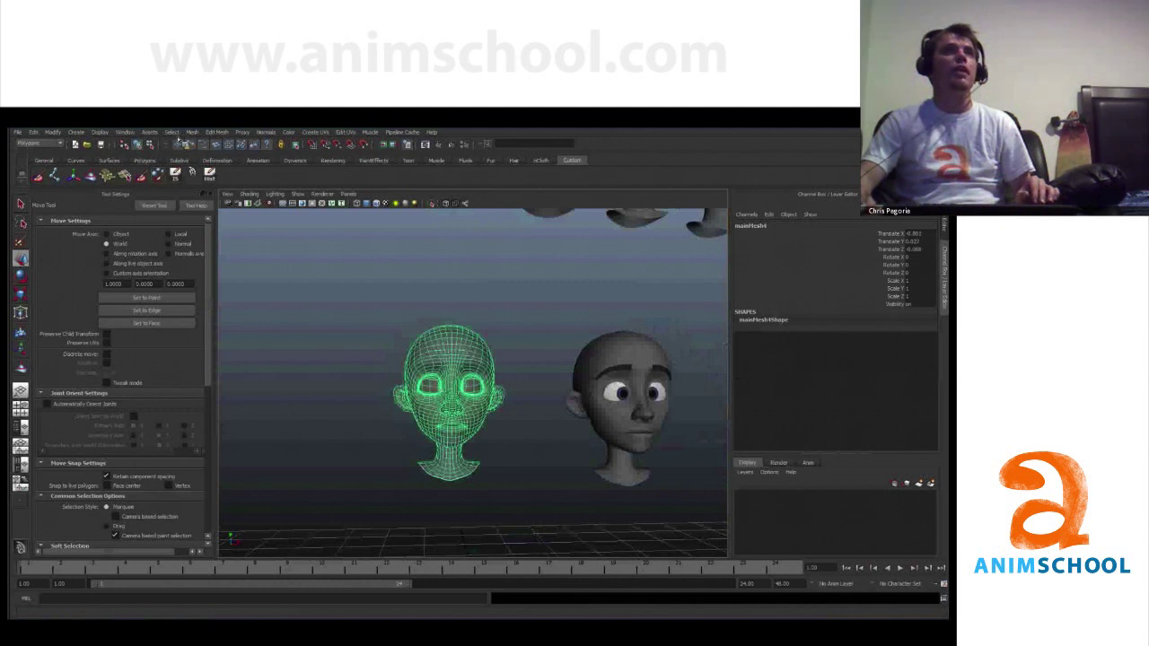
Create a lattice deformer around the duplicated head using the Animation menu set
{"action": "key", "text": "F2"}
{"action": "left_click", "coordinate": [258, 132]}
{"action": "mouse_move", "coordinate": [522, 392]}
{"action": "left_mouse_down", "text": "alt"}
{"action": "mouse_move", "coordinate": [610, 393]}
{"action": "mouse_move", "coordinate": [506, 396]}
{"action": "left_mouse_up", "text": "alt"}
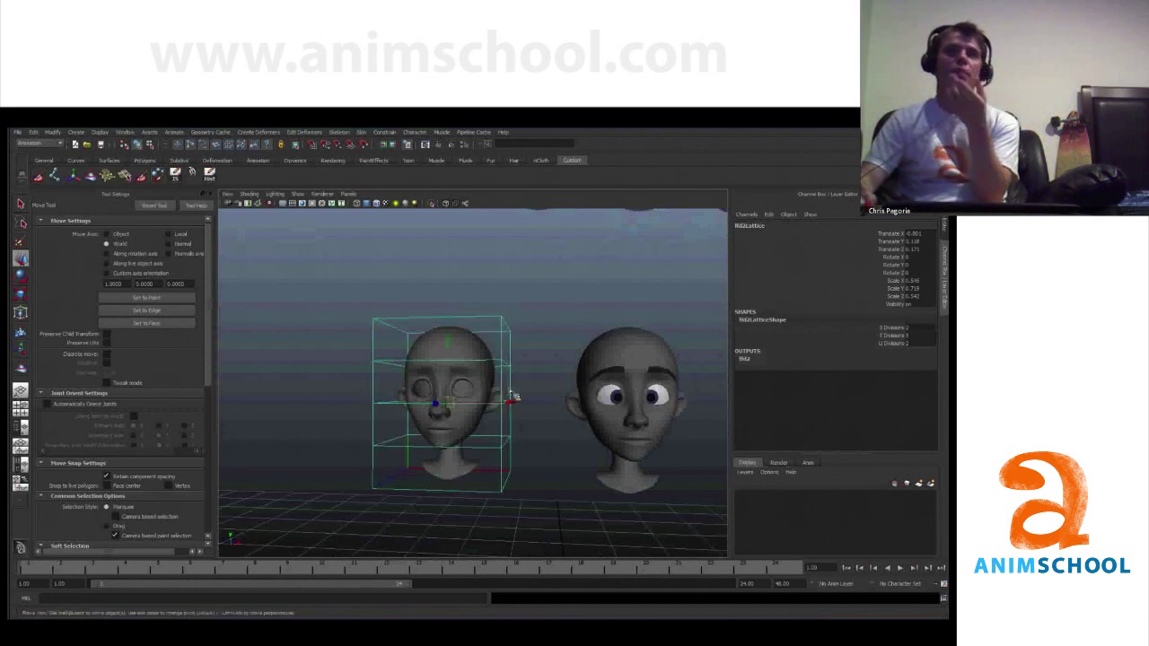
{"action": "left_click_drag", "start_coordinate": [491, 399], "coordinate": [520, 395], "text": "alt"}
Raise the lattice points at mouth level on the duplicated head to reshape its lower face
{"action": "right_click_drag", "start_coordinate": [494, 437], "coordinate": [493, 406]}
{"action": "left_click_drag", "start_coordinate": [493, 434], "coordinate": [525, 448]}
{"action": "left_click_drag", "start_coordinate": [372, 436], "coordinate": [408, 447], "text": "shift"}
{"action": "middle_click_drag", "start_coordinate": [658, 413], "coordinate": [540, 411], "text": "alt"}
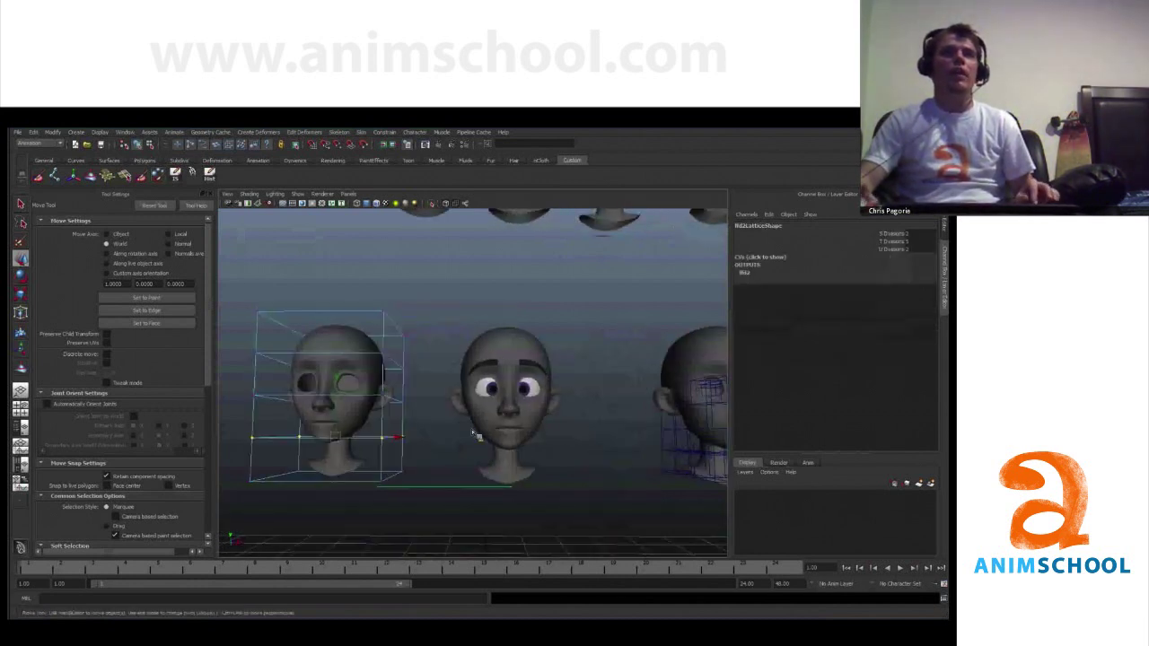
{"action": "left_click_drag", "start_coordinate": [473, 434], "coordinate": [535, 427], "text": "alt"}
{"action": "left_click_drag", "start_coordinate": [436, 373], "coordinate": [443, 365]}
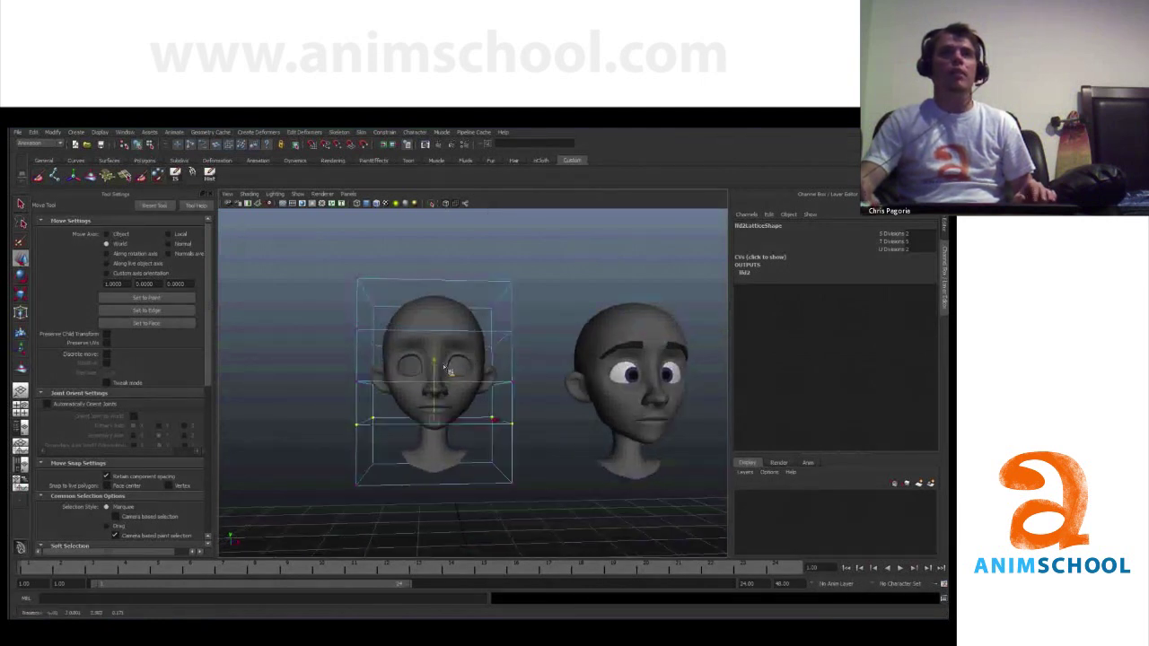
{"action": "left_click_drag", "start_coordinate": [530, 318], "coordinate": [437, 253]}
{"action": "left_click_drag", "start_coordinate": [438, 253], "coordinate": [423, 300], "text": "alt"}
{"action": "right_click_drag", "start_coordinate": [422, 299], "coordinate": [459, 320], "text": "alt"}
{"action": "left_click", "coordinate": [474, 321]}
Test the LWide and LFrown weights of blendShape2 on the main head mesh
{"action": "middle_click_drag", "start_coordinate": [602, 406], "coordinate": [471, 440], "text": "alt"}
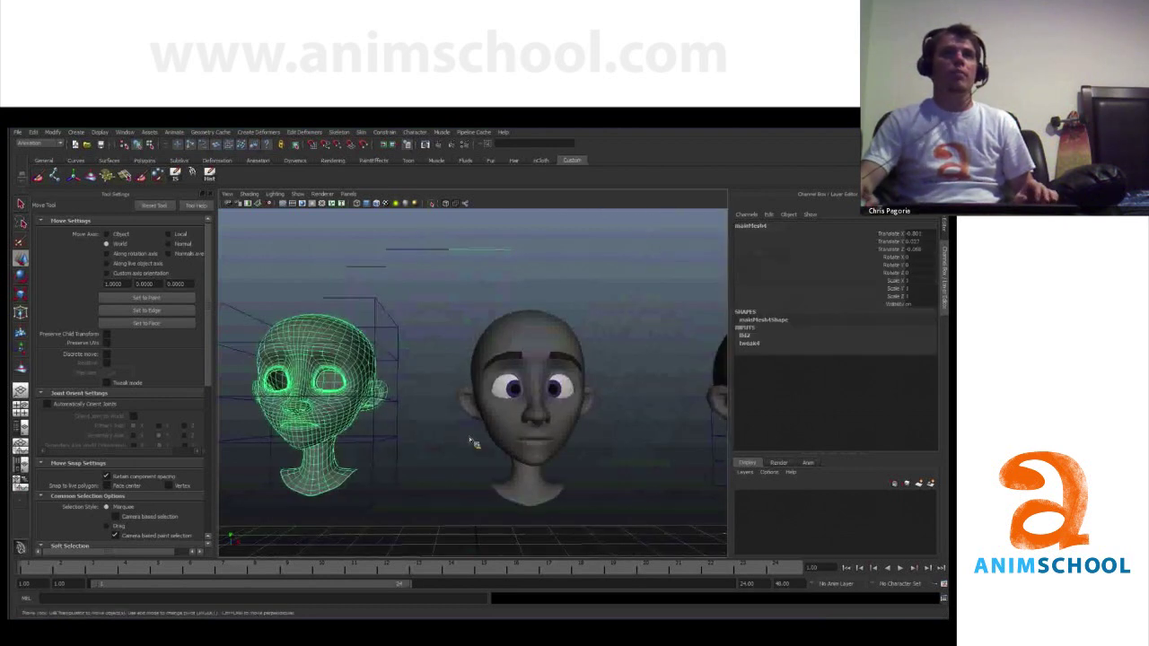
{"action": "left_click", "coordinate": [534, 334]}
{"action": "right_click_drag", "start_coordinate": [592, 384], "coordinate": [579, 377], "text": "alt"}
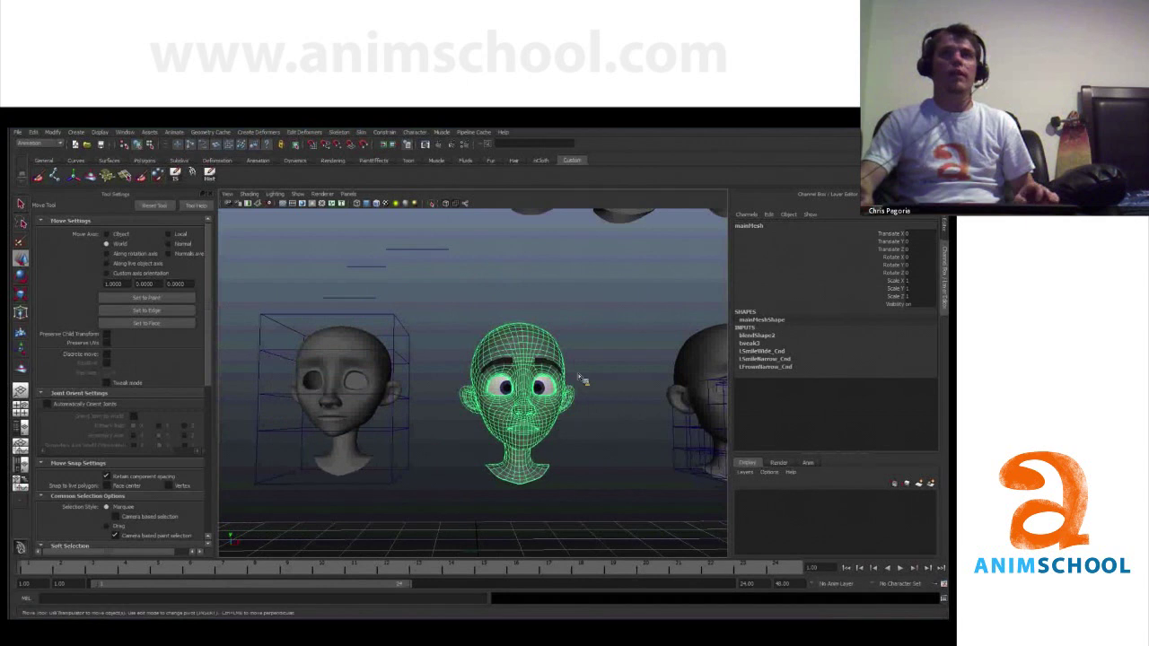
{"action": "left_click", "coordinate": [827, 336]}
{"action": "left_click_drag", "start_coordinate": [608, 335], "coordinate": [587, 341], "text": "alt"}
{"action": "middle_click_drag", "start_coordinate": [586, 340], "coordinate": [534, 327], "text": "alt"}
{"action": "right_click_drag", "start_coordinate": [533, 327], "coordinate": [643, 344], "text": "alt"}
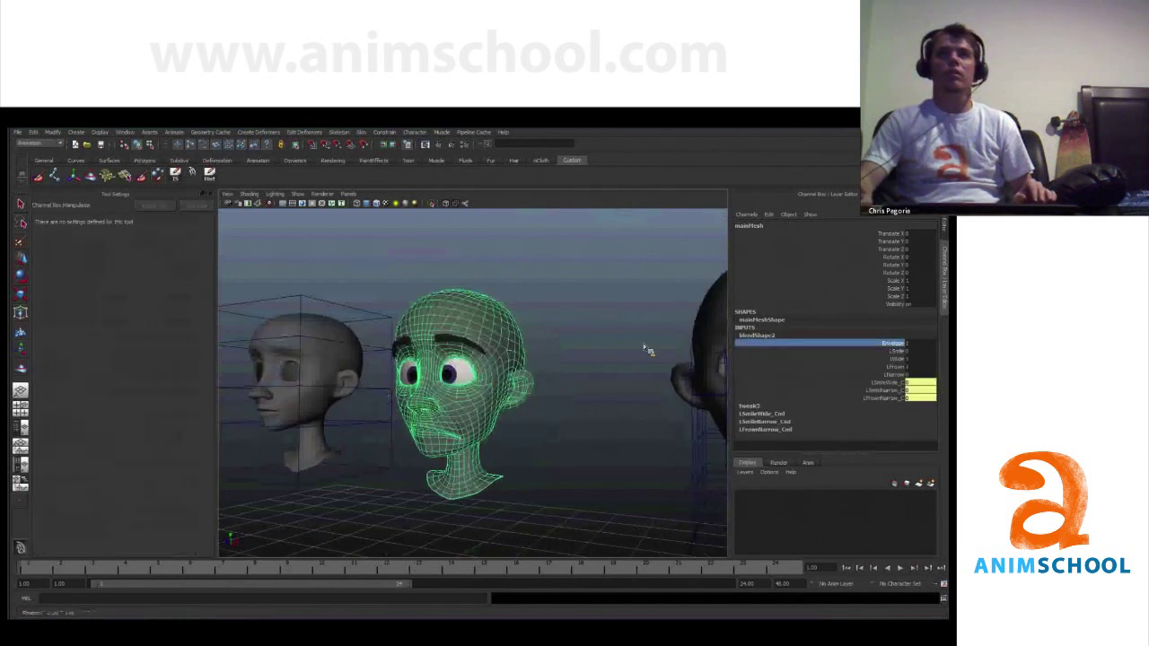
{"action": "left_click", "coordinate": [895, 359]}
{"action": "middle_click_drag", "start_coordinate": [642, 342], "coordinate": [575, 345]}
{"action": "left_click", "coordinate": [896, 366]}
{"action": "middle_click_drag", "start_coordinate": [696, 343], "coordinate": [636, 334]}
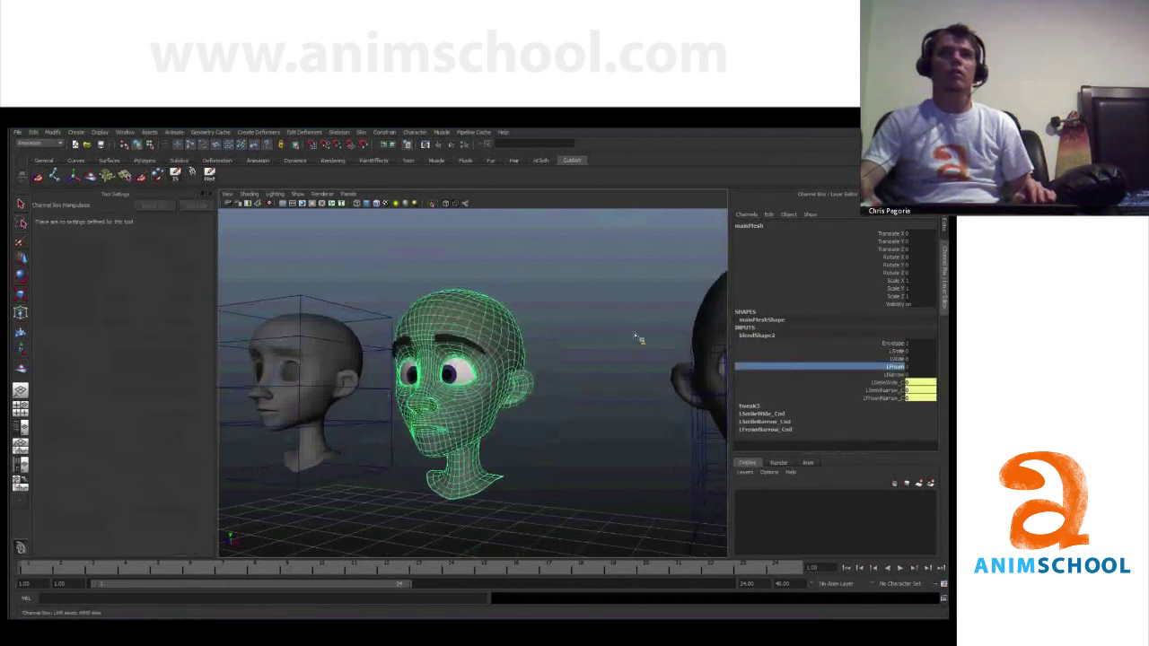
{"action": "left_click_drag", "start_coordinate": [636, 335], "coordinate": [704, 337], "text": "alt"}
{"action": "right_click_drag", "start_coordinate": [705, 337], "coordinate": [588, 319], "text": "alt"}
{"action": "middle_click_drag", "start_coordinate": [539, 301], "coordinate": [504, 327], "text": "alt"}
{"action": "key", "text": "ctrl+z"}
{"action": "key", "text": "shift+z"}
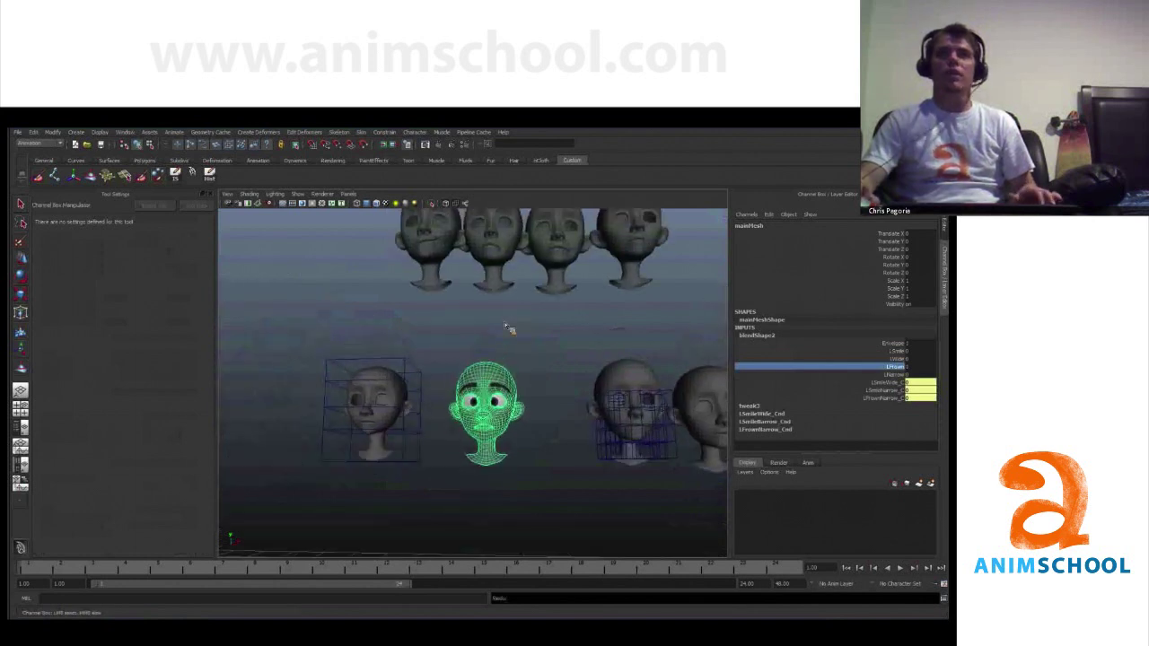
Add the lattice-deformed head as a new target to the main head's existing blend shape
{"action": "right_click_drag", "start_coordinate": [505, 327], "coordinate": [522, 365], "text": "alt"}
{"action": "middle_click_drag", "start_coordinate": [522, 365], "coordinate": [490, 353], "text": "alt"}
{"action": "left_click", "coordinate": [346, 386]}
{"action": "key", "text": "w"}
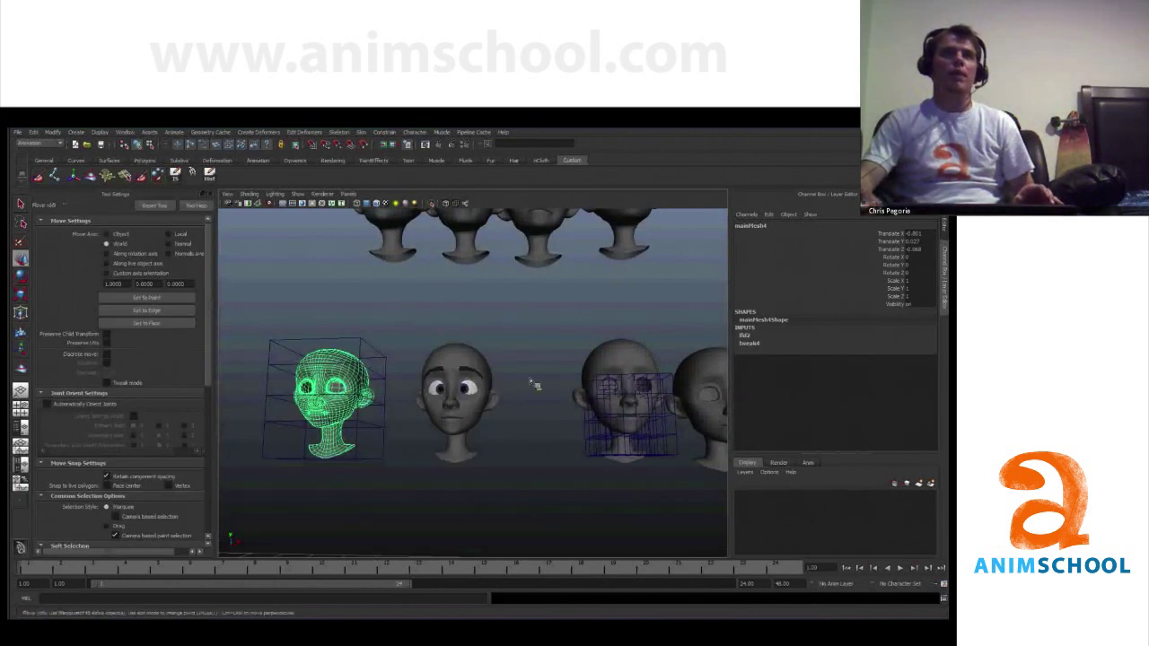
{"action": "left_click", "coordinate": [457, 400], "text": "shift"}
{"action": "left_click", "coordinate": [307, 133]}
{"action": "mouse_move", "coordinate": [321, 167]}
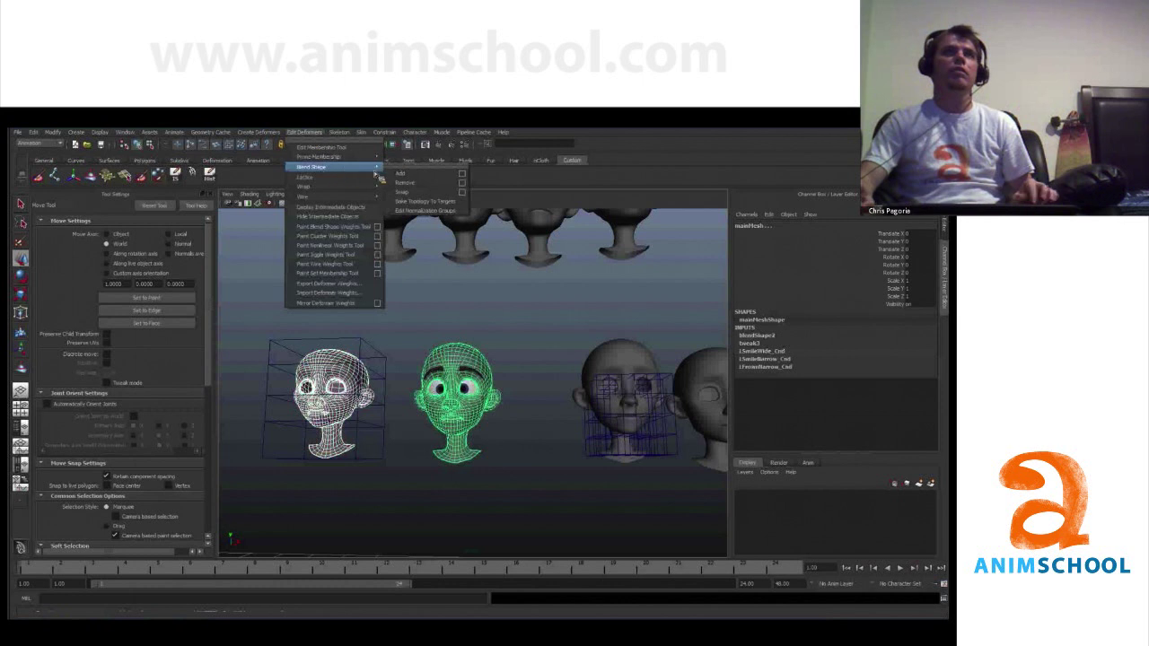
{"action": "left_click", "coordinate": [397, 174]}
Set the mainMesh4 target weight of blendShape2 to 1 on the main head
{"action": "left_click", "coordinate": [758, 336]}
{"action": "left_click", "coordinate": [891, 407]}
{"action": "left_click", "coordinate": [605, 334]}
{"action": "key", "text": "w"}
{"action": "left_click_drag", "start_coordinate": [605, 333], "coordinate": [578, 336], "text": "alt"}
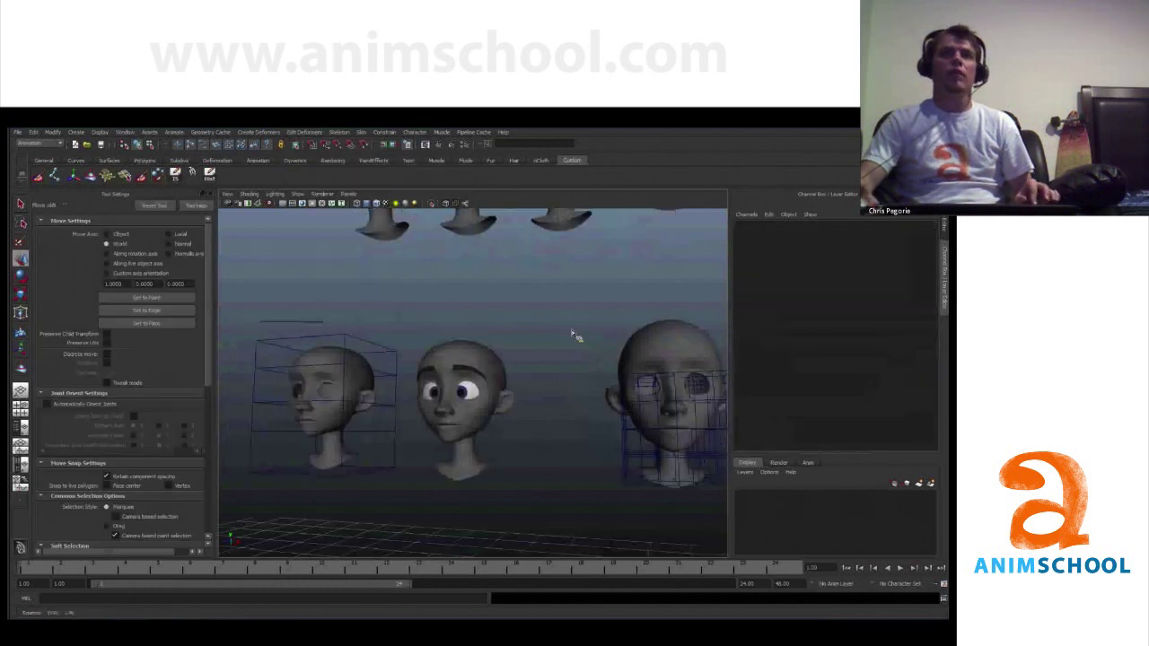
Raise the LSmile weight of blendShape2 to put the smile on the reshaped main head
{"action": "left_click", "coordinate": [471, 395]}
{"action": "left_click", "coordinate": [757, 335]}
{"action": "left_click", "coordinate": [896, 351]}
{"action": "middle_click_drag", "start_coordinate": [478, 324], "coordinate": [499, 323]}
{"action": "left_click", "coordinate": [599, 333]}
{"action": "key", "text": "w"}
{"action": "left_click_drag", "start_coordinate": [603, 334], "coordinate": [564, 339], "text": "alt"}
Duplicate the smiling main head and place the copy below the original
{"action": "scroll", "coordinate": [564, 339], "scroll_direction": "down", "scroll_amount": 3}
{"action": "left_click", "coordinate": [475, 352]}
{"action": "scroll", "coordinate": [475, 352], "scroll_direction": "down", "scroll_amount": 4}
{"action": "left_click_drag", "start_coordinate": [475, 352], "coordinate": [508, 357], "text": "alt"}
{"action": "key", "text": "ctrl+d"}
{"action": "middle_click_drag", "start_coordinate": [539, 320], "coordinate": [492, 416]}
{"action": "key", "text": "f"}
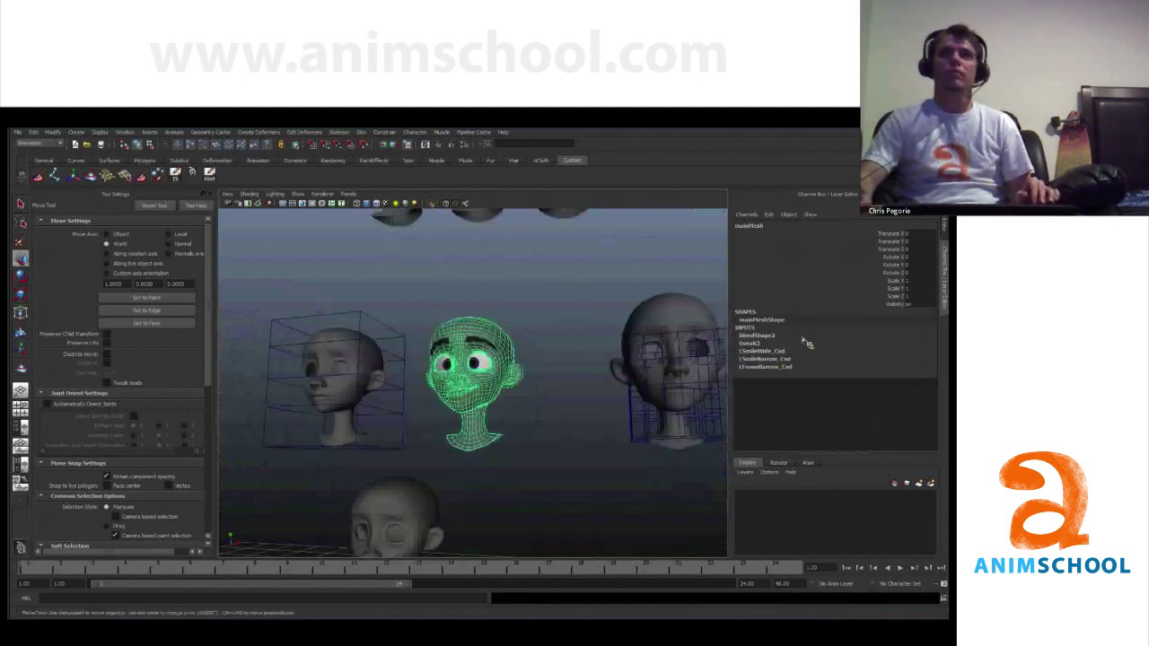
Set the main head's LSmile weight to 0 and apply the LWide shape instead
{"action": "left_click", "coordinate": [802, 338]}
{"action": "left_click", "coordinate": [891, 351]}
{"action": "type", "text": "0"}
{"action": "key", "text": "Return"}
{"action": "left_click", "coordinate": [887, 359]}
{"action": "type", "text": "0"}
{"action": "key", "text": "Return"}
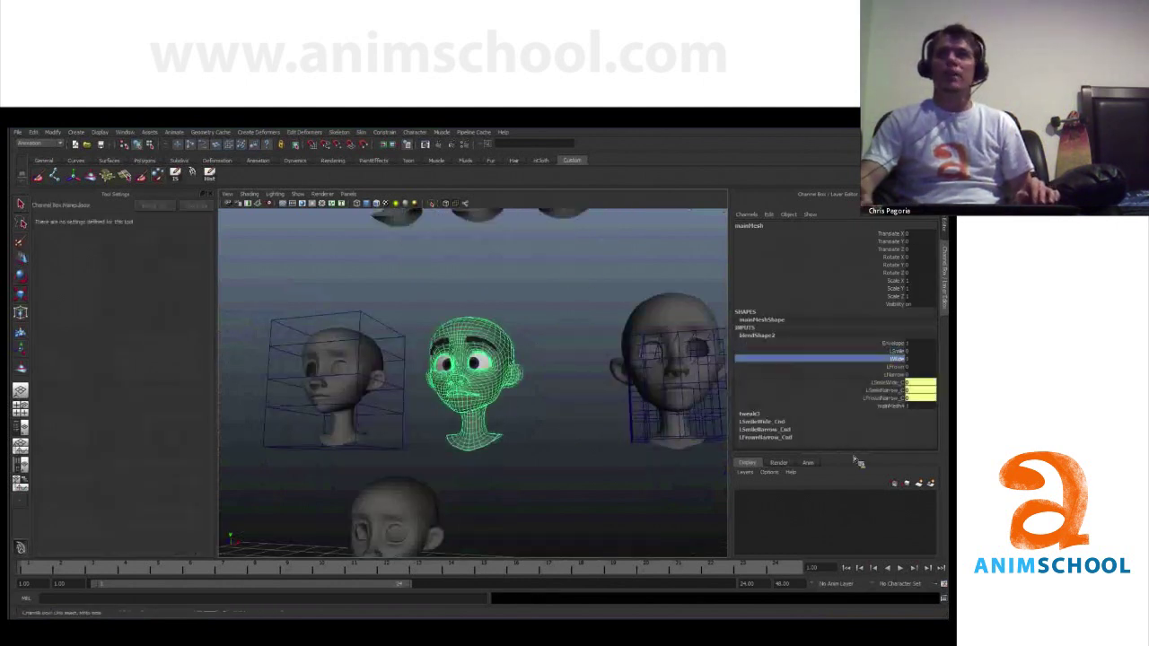
Duplicate the main head in its wide-mouth shape and place the copy beside the smiling duplicate
{"action": "key", "text": "w"}
{"action": "left_click", "coordinate": [528, 410]}
{"action": "left_click", "coordinate": [517, 381]}
{"action": "middle_click_drag", "start_coordinate": [524, 382], "coordinate": [510, 515], "text": "alt"}
{"action": "key", "text": "ctrl+d"}
Switch the main head from the LWide shape to the LFrown shape in blendShape2
{"action": "left_click", "coordinate": [490, 340]}
{"action": "left_click", "coordinate": [778, 337]}
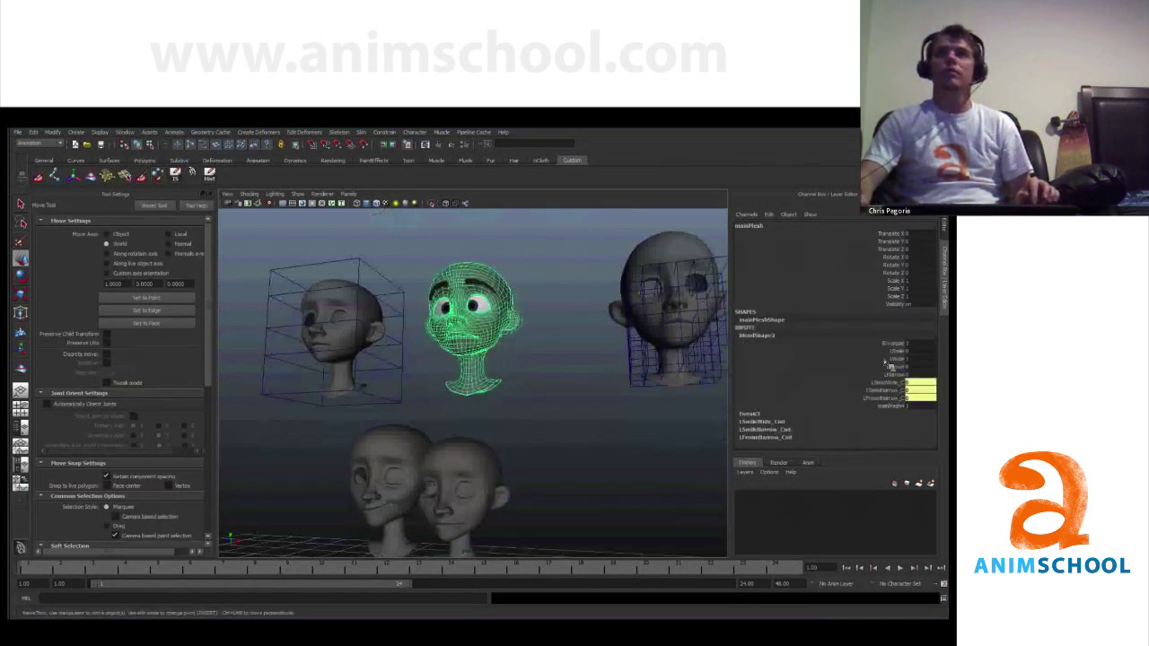
{"action": "left_click", "coordinate": [887, 359]}
{"action": "middle_click_drag", "start_coordinate": [652, 319], "coordinate": [685, 331]}
{"action": "left_click", "coordinate": [893, 368]}
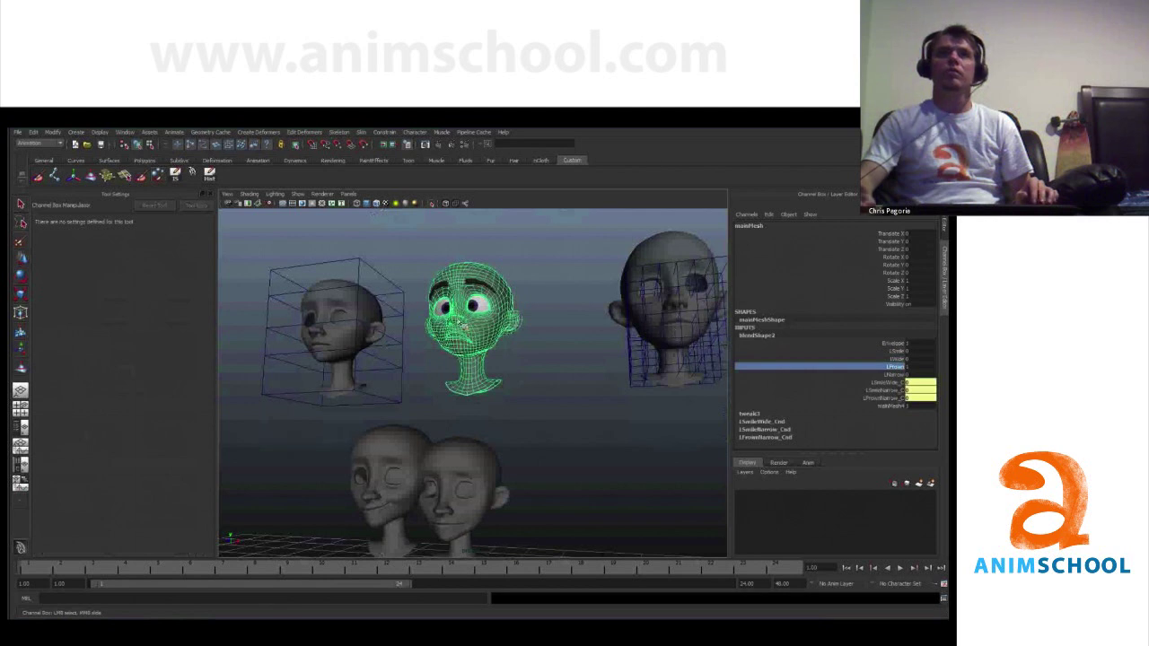
Duplicate the frowning main head and place the copy next to the wide-mouth duplicate
{"action": "key", "text": "w"}
{"action": "key", "text": "ctrl+d"}
{"action": "middle_click_drag", "start_coordinate": [485, 310], "coordinate": [525, 412]}
{"action": "middle_click_drag", "start_coordinate": [486, 355], "coordinate": [496, 431]}
Turn off LFrown on the main head and apply the LNarrow shape
{"action": "left_click", "coordinate": [485, 333]}
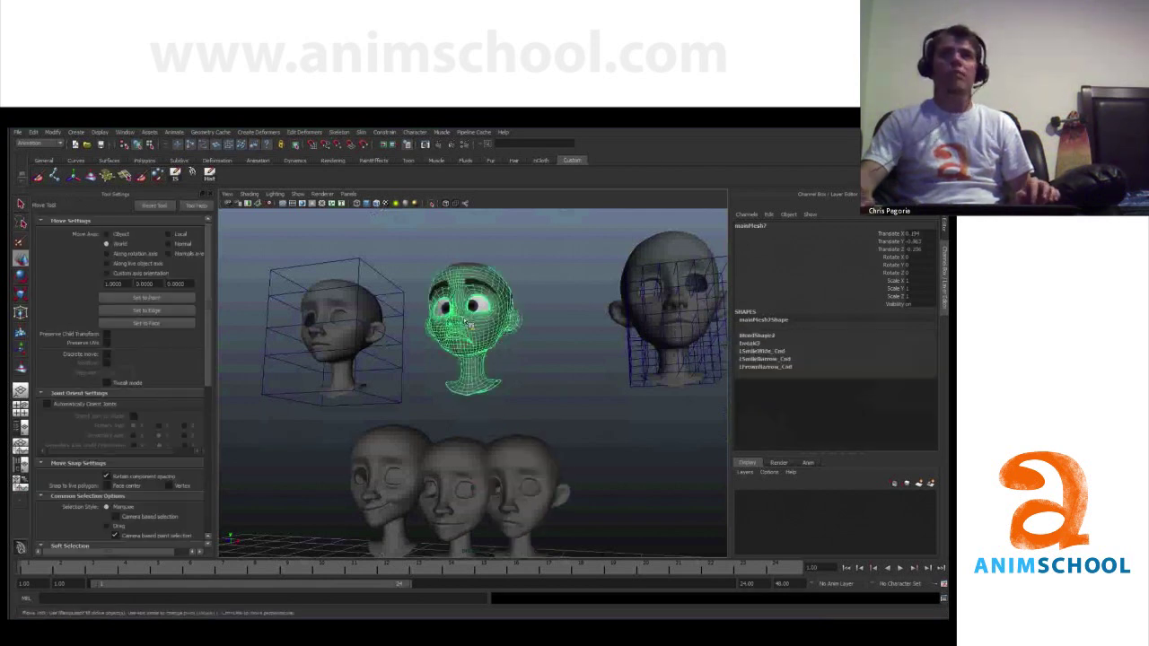
{"action": "left_click", "coordinate": [759, 336]}
{"action": "left_click", "coordinate": [887, 368]}
{"action": "left_click", "coordinate": [898, 376]}
{"action": "key", "text": "w"}
Duplicate the narrow-mouth main head and place the copy at the end of the lower row
{"action": "left_click_drag", "start_coordinate": [415, 246], "coordinate": [540, 400]}
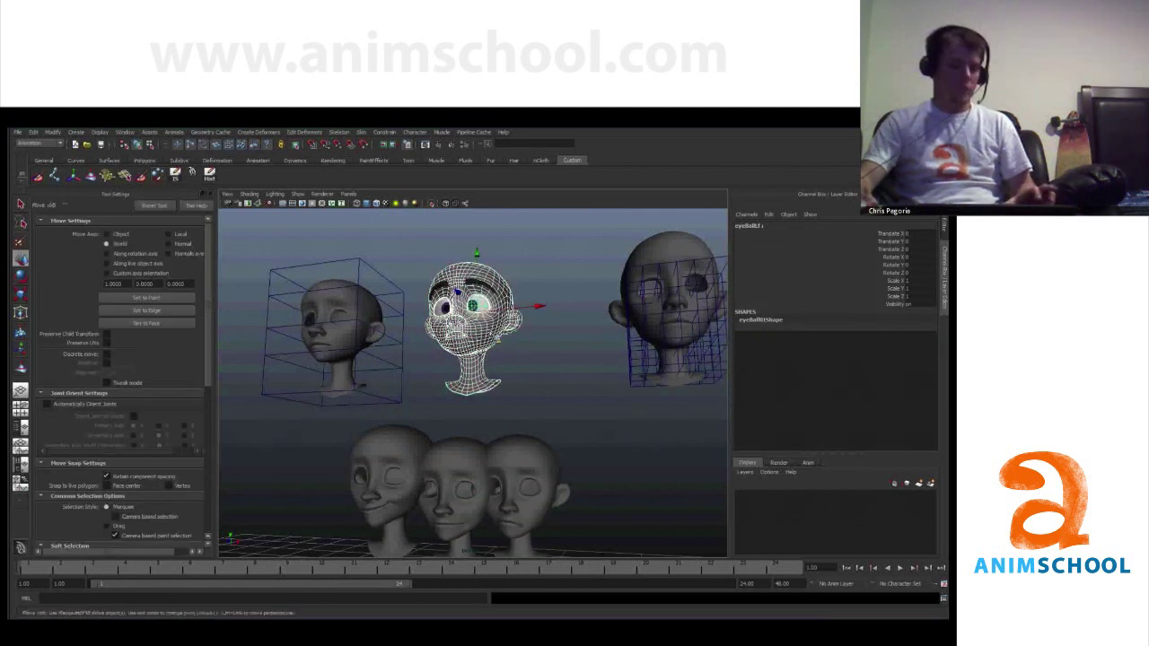
{"action": "key", "text": "ctrl+z"}
{"action": "middle_click_drag", "start_coordinate": [418, 256], "coordinate": [518, 398]}
{"action": "right_click_drag", "start_coordinate": [600, 524], "coordinate": [593, 521], "text": "alt"}
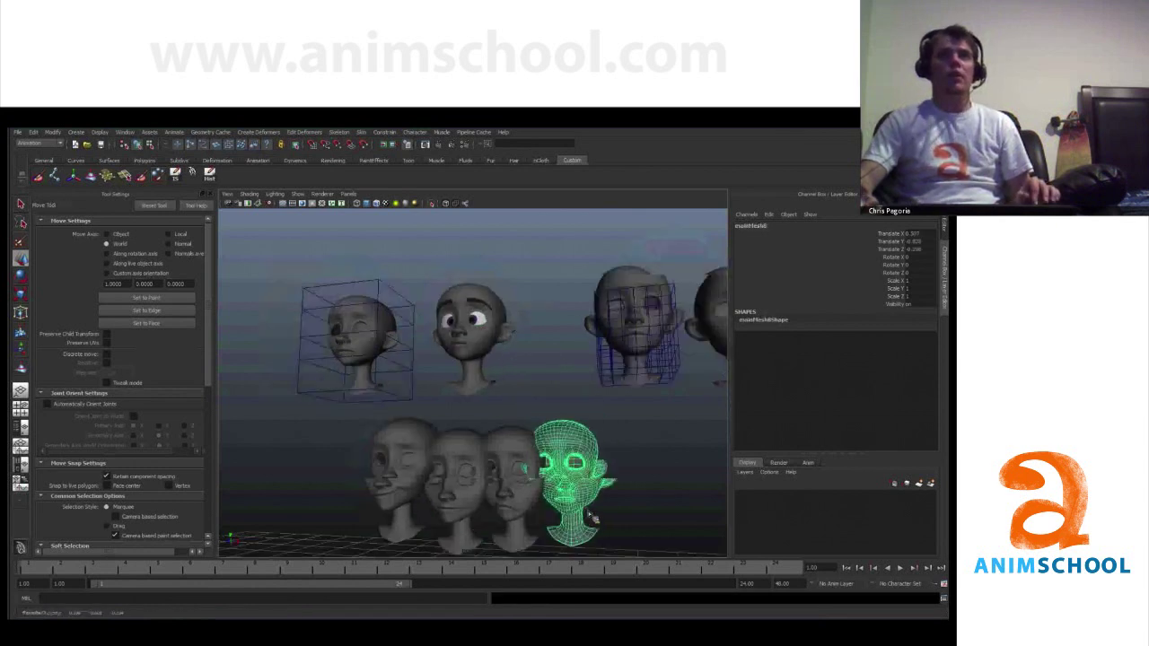
Turn off the LNarrow weight of blendShape2 on the main head
{"action": "left_click_drag", "start_coordinate": [592, 521], "coordinate": [574, 423], "text": "alt"}
{"action": "left_click", "coordinate": [464, 322]}
{"action": "middle_click_drag", "start_coordinate": [463, 321], "coordinate": [459, 339], "text": "alt"}
{"action": "left_click", "coordinate": [759, 336]}
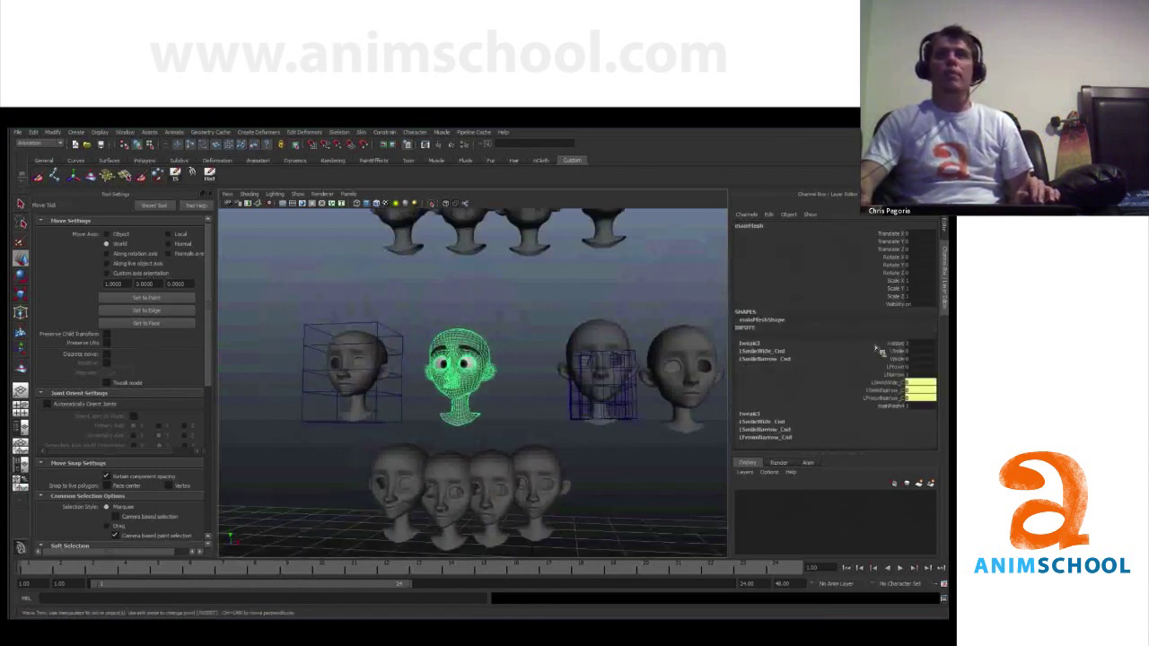
{"action": "left_click", "coordinate": [892, 343]}
{"action": "middle_click_drag", "start_coordinate": [564, 313], "coordinate": [570, 329], "text": "alt"}
{"action": "right_click_drag", "start_coordinate": [569, 328], "coordinate": [628, 334], "text": "alt"}
{"action": "left_click", "coordinate": [893, 374]}
{"action": "middle_click_drag", "start_coordinate": [532, 329], "coordinate": [508, 329]}
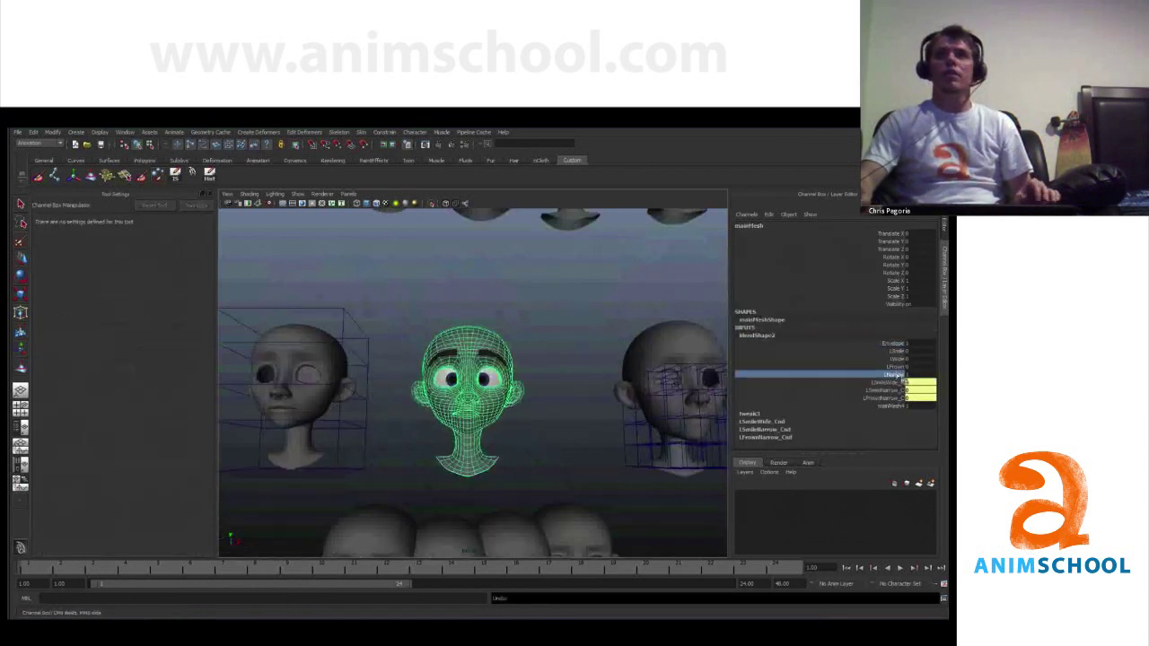
Delete the main head's deformation history to clear its old blend shape
{"action": "left_click", "coordinate": [517, 308]}
{"action": "left_click_drag", "start_coordinate": [517, 308], "coordinate": [579, 372], "text": "alt"}
{"action": "left_click", "coordinate": [505, 334]}
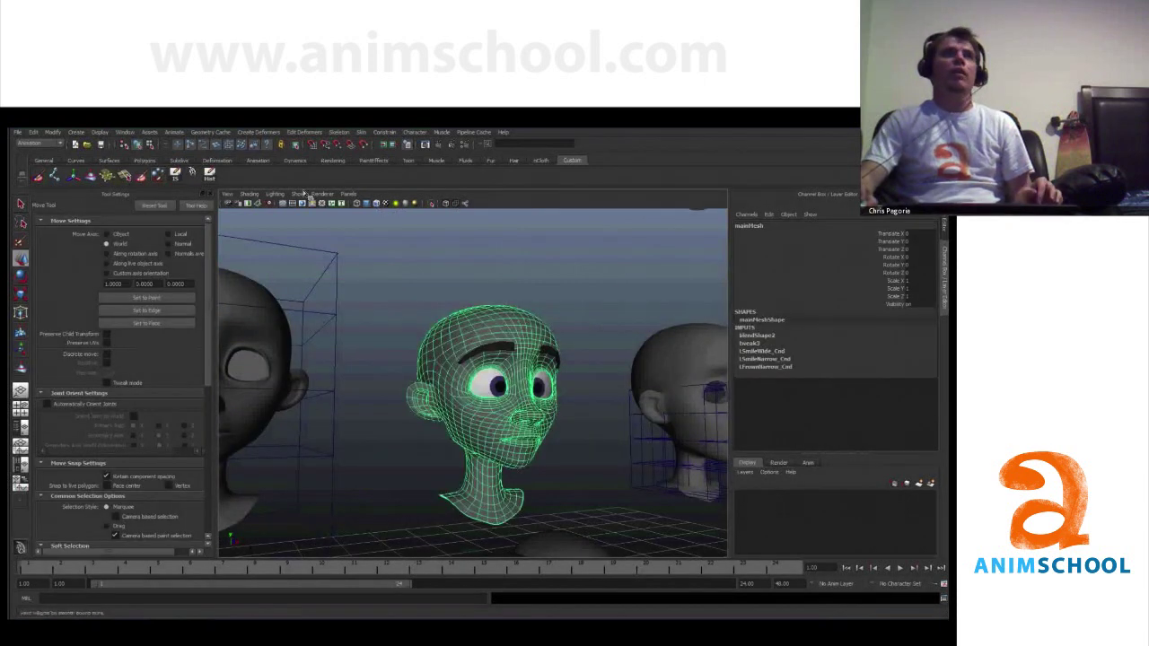
{"action": "left_click_drag", "start_coordinate": [432, 288], "coordinate": [400, 292], "text": "alt"}
{"action": "right_click_drag", "start_coordinate": [400, 292], "coordinate": [391, 295], "text": "alt"}
{"action": "left_click_drag", "start_coordinate": [392, 294], "coordinate": [391, 306], "text": "alt"}
Create a new blend shape on the main head using the four duplicated heads as targets
{"action": "left_click", "coordinate": [434, 462]}
{"action": "middle_click_drag", "start_coordinate": [433, 462], "coordinate": [433, 357], "text": "alt"}
{"action": "right_click_drag", "start_coordinate": [433, 357], "coordinate": [476, 382], "text": "alt"}
{"action": "left_click_drag", "start_coordinate": [476, 382], "coordinate": [464, 363], "text": "alt"}
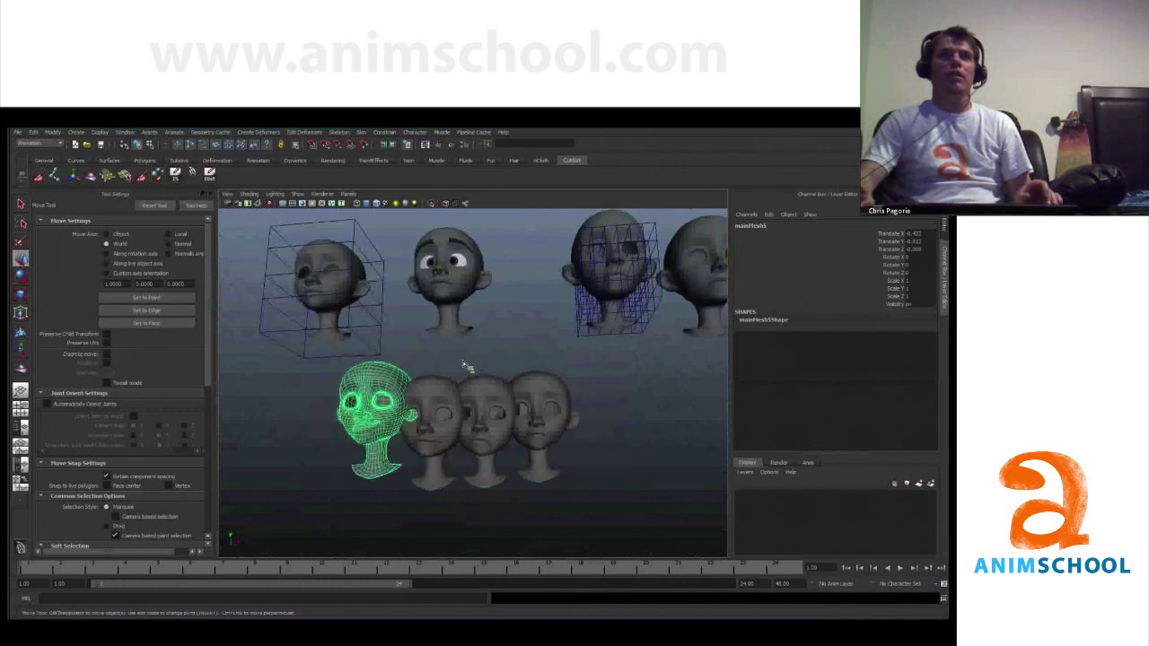
{"action": "left_click", "coordinate": [442, 411], "text": "shift"}
{"action": "left_click", "coordinate": [497, 398], "text": "shift"}
{"action": "left_click", "coordinate": [537, 399], "text": "shift"}
{"action": "left_click", "coordinate": [459, 283], "text": "shift"}
{"action": "left_click", "coordinate": [276, 133]}
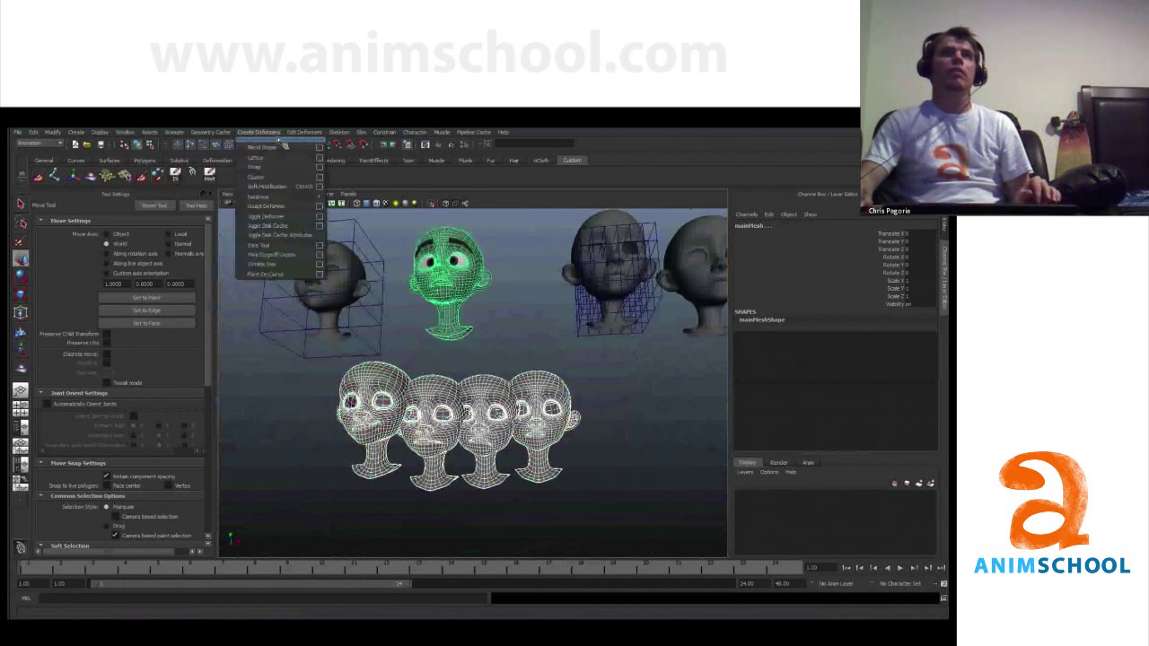
{"action": "left_click", "coordinate": [282, 148]}
Raise the smile target's weight in the new blend shape and inspect the main head's mouth up close
{"action": "left_click_drag", "start_coordinate": [406, 218], "coordinate": [415, 245], "text": "alt"}
{"action": "right_click_drag", "start_coordinate": [415, 245], "coordinate": [485, 287], "text": "alt"}
{"action": "left_click", "coordinate": [756, 336]}
{"action": "left_click", "coordinate": [901, 351]}
{"action": "middle_click_drag", "start_coordinate": [445, 299], "coordinate": [496, 297]}
{"action": "left_click_drag", "start_coordinate": [496, 297], "coordinate": [535, 314], "text": "alt"}
{"action": "left_click", "coordinate": [520, 310]}
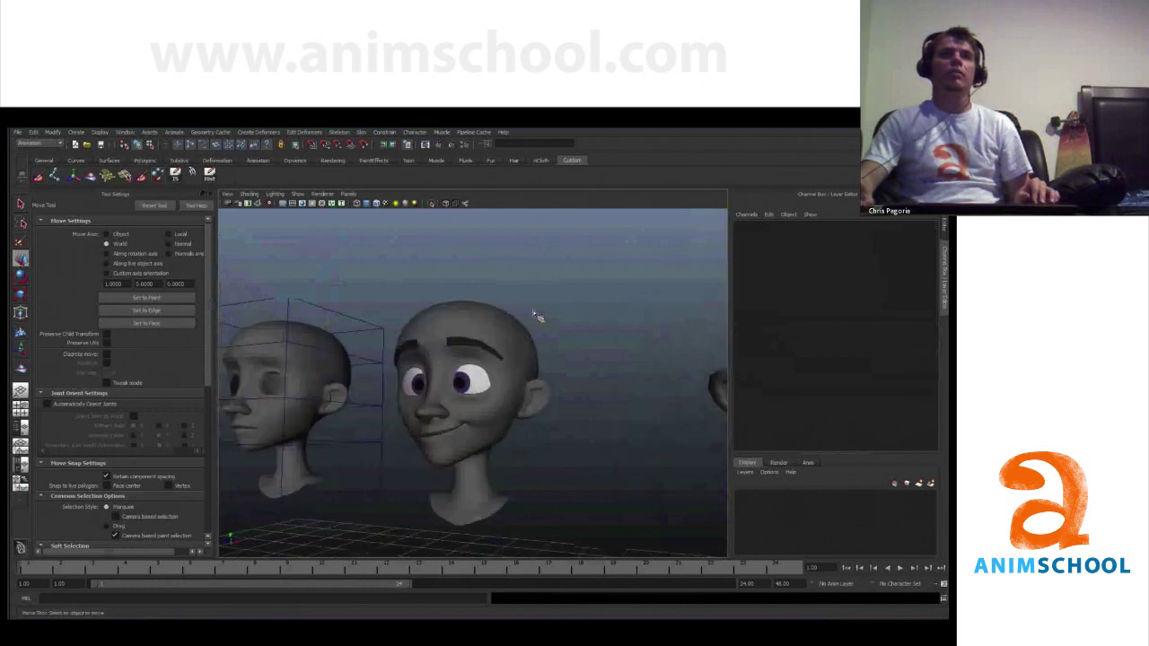
{"action": "right_click_drag", "start_coordinate": [535, 314], "coordinate": [570, 331], "text": "alt"}
{"action": "key", "text": "ctrl+z"}
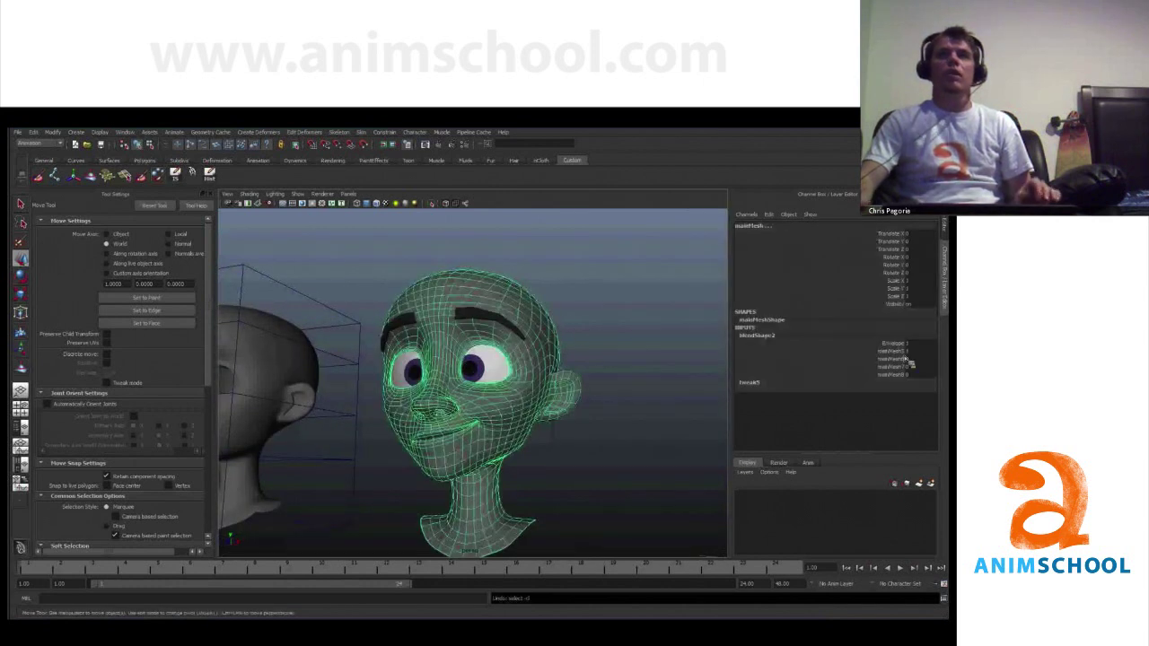
{"action": "left_click", "coordinate": [902, 355]}
{"action": "middle_click_drag", "start_coordinate": [511, 311], "coordinate": [544, 310]}
{"action": "left_click", "coordinate": [566, 324]}
{"action": "scroll", "coordinate": [512, 326], "scroll_direction": "up", "scroll_amount": 5}
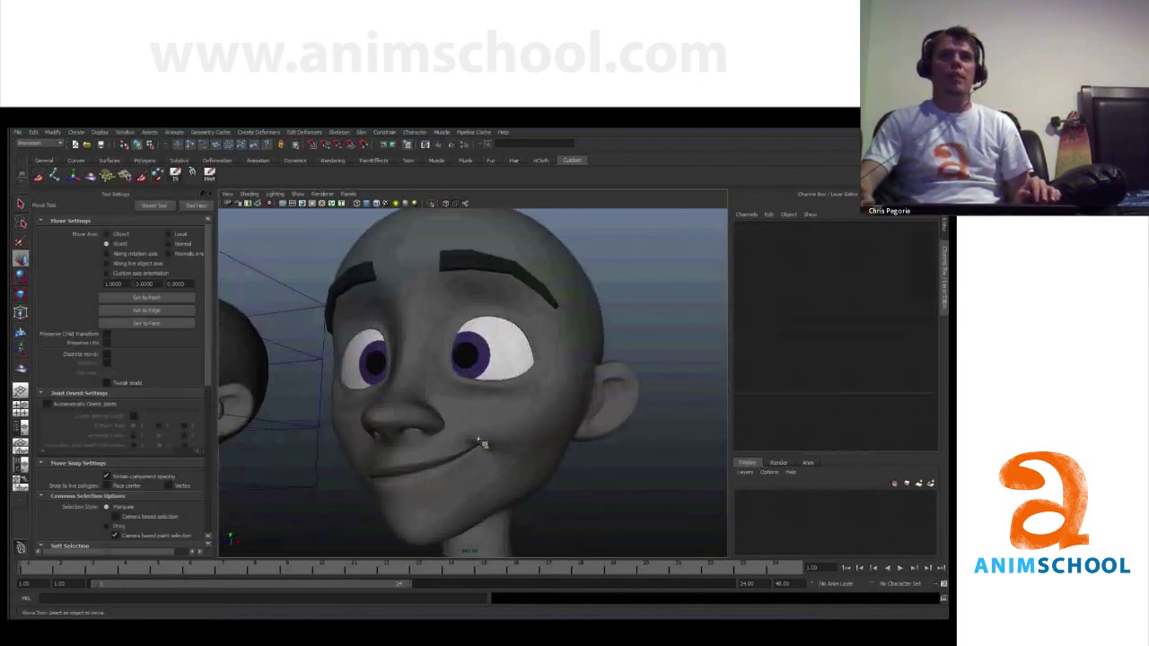
{"action": "scroll", "coordinate": [541, 449], "scroll_direction": "down", "scroll_amount": 6}
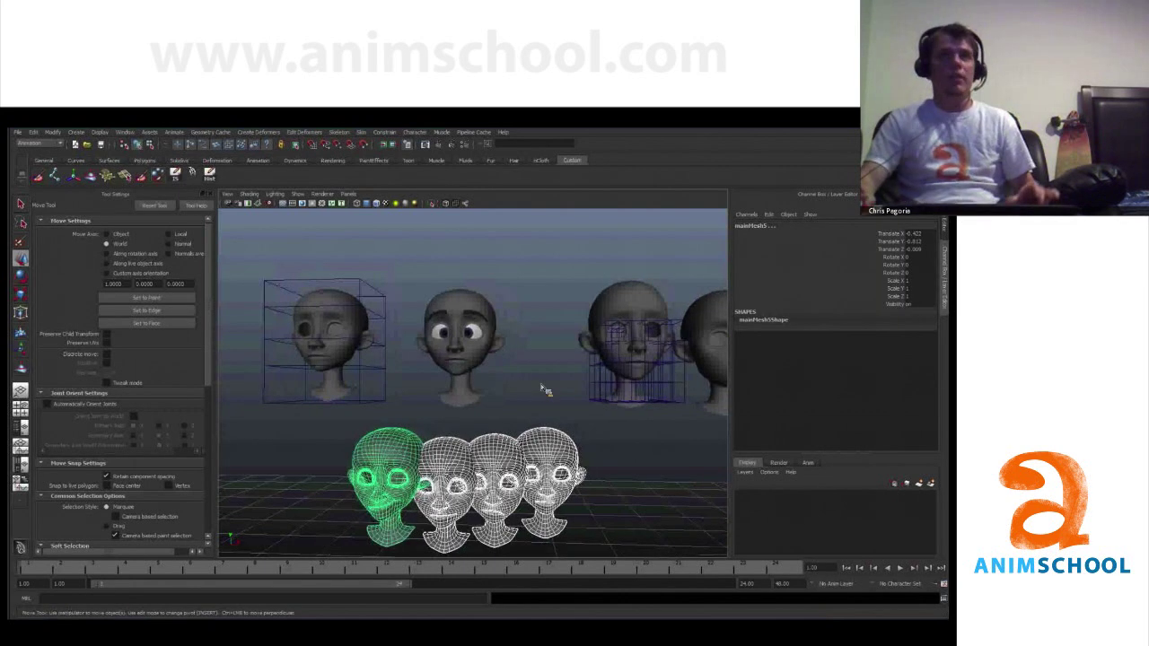
Undo the new blend shape and the history deletion on the main head
{"action": "key", "text": "ctrl+z"}
{"action": "key", "text": "ctrl+z"}
{"action": "key", "text": "ctrl+z"}
{"action": "key", "text": "ctrl+z"}
{"action": "key", "text": "ctrl+z"}
{"action": "key", "text": "ctrl+z"}
Select the four duplicated expression heads in the lower row
{"action": "mouse_move", "coordinate": [543, 385]}
{"action": "left_mouse_down", "text": "alt"}
{"action": "mouse_move", "coordinate": [520, 366]}
{"action": "mouse_move", "coordinate": [541, 377]}
{"action": "left_mouse_up", "text": "alt"}
{"action": "left_click", "coordinate": [558, 467]}
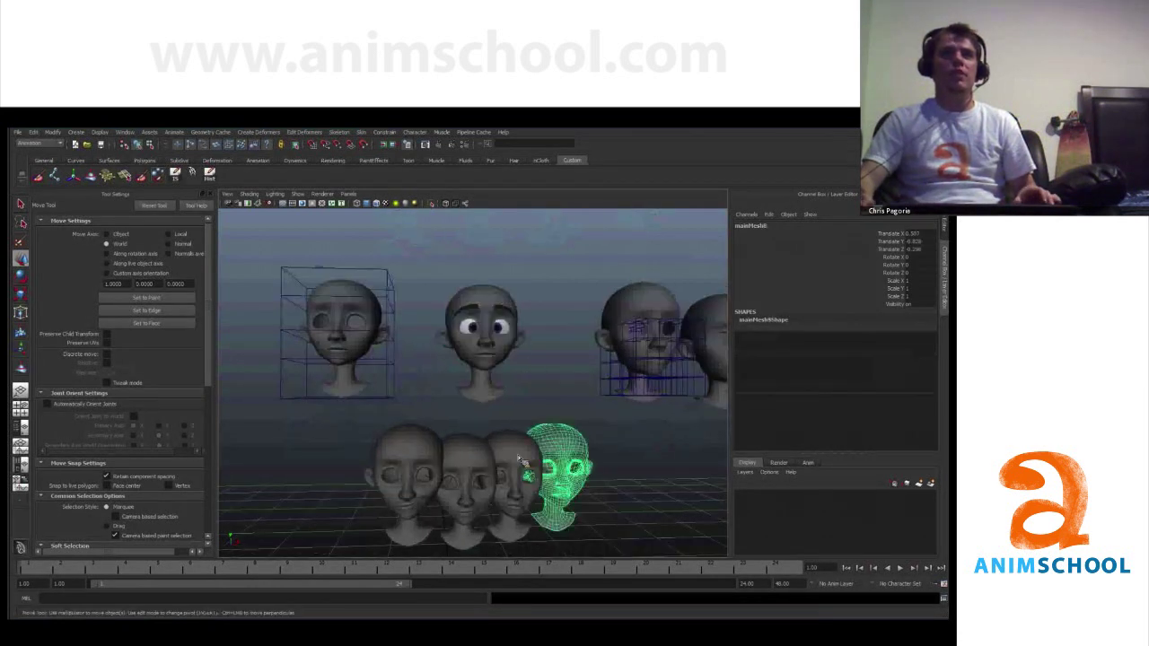
{"action": "left_click", "coordinate": [523, 471], "text": "shift"}
{"action": "left_click", "coordinate": [475, 476], "text": "shift"}
{"action": "left_click", "coordinate": [416, 463], "text": "shift"}
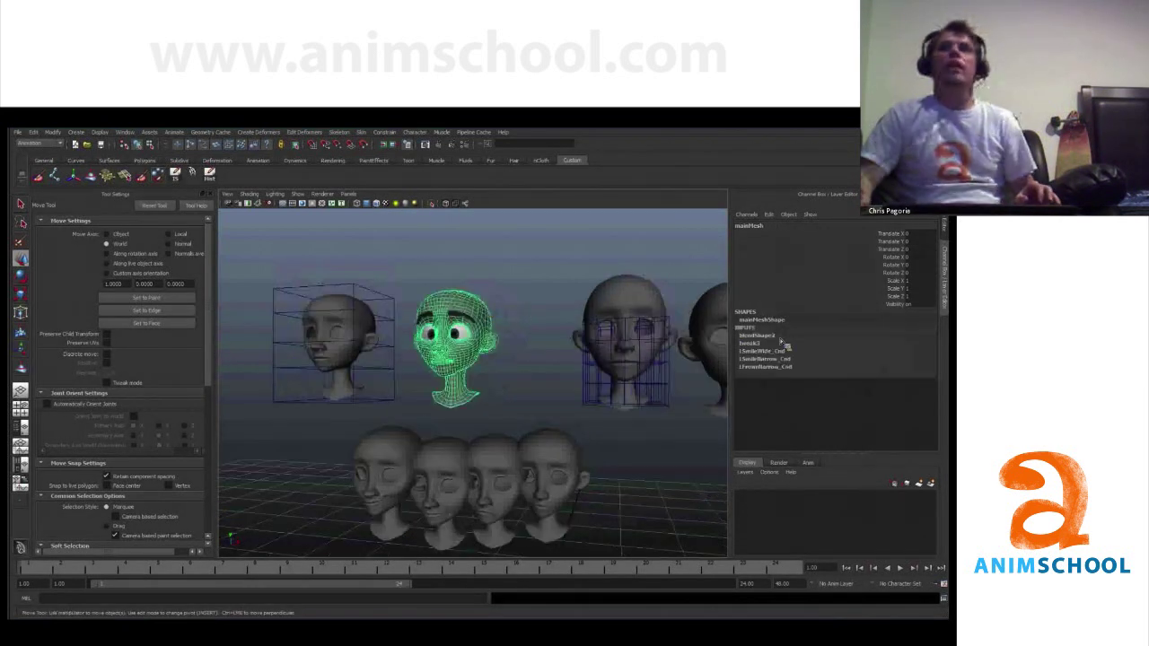
Turn off the mainMesh4 target weight of blendShape2 on the main head
{"action": "left_click", "coordinate": [779, 337]}
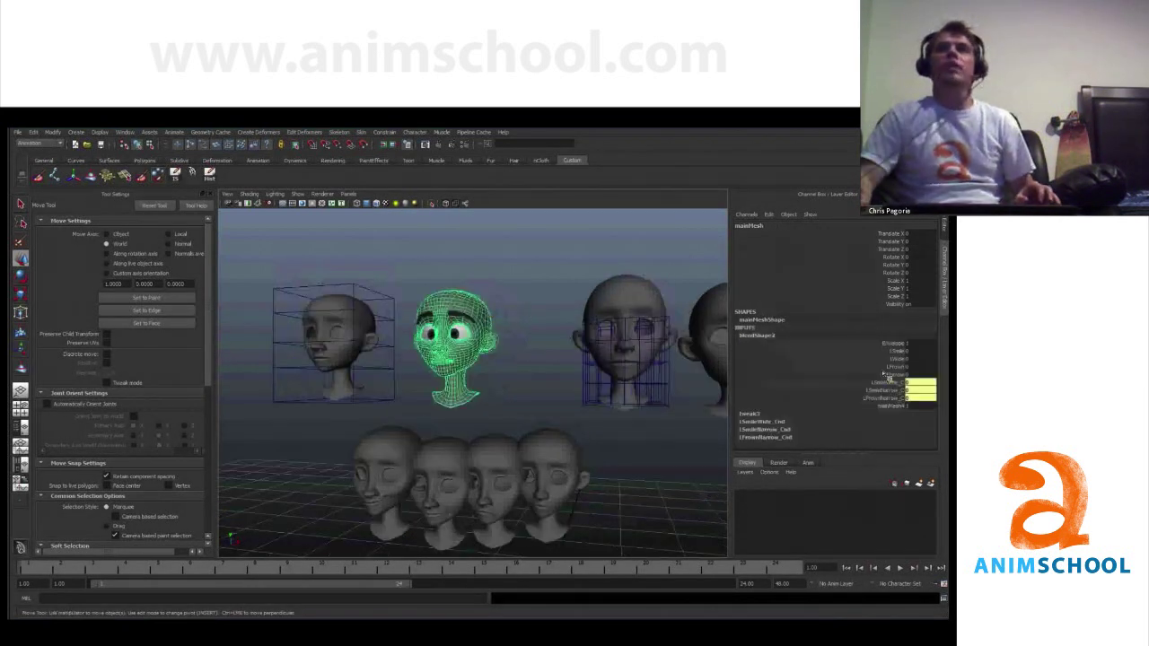
{"action": "left_click", "coordinate": [887, 406]}
{"action": "left_click", "coordinate": [512, 316]}
{"action": "left_click_drag", "start_coordinate": [477, 314], "coordinate": [516, 325], "text": "alt"}
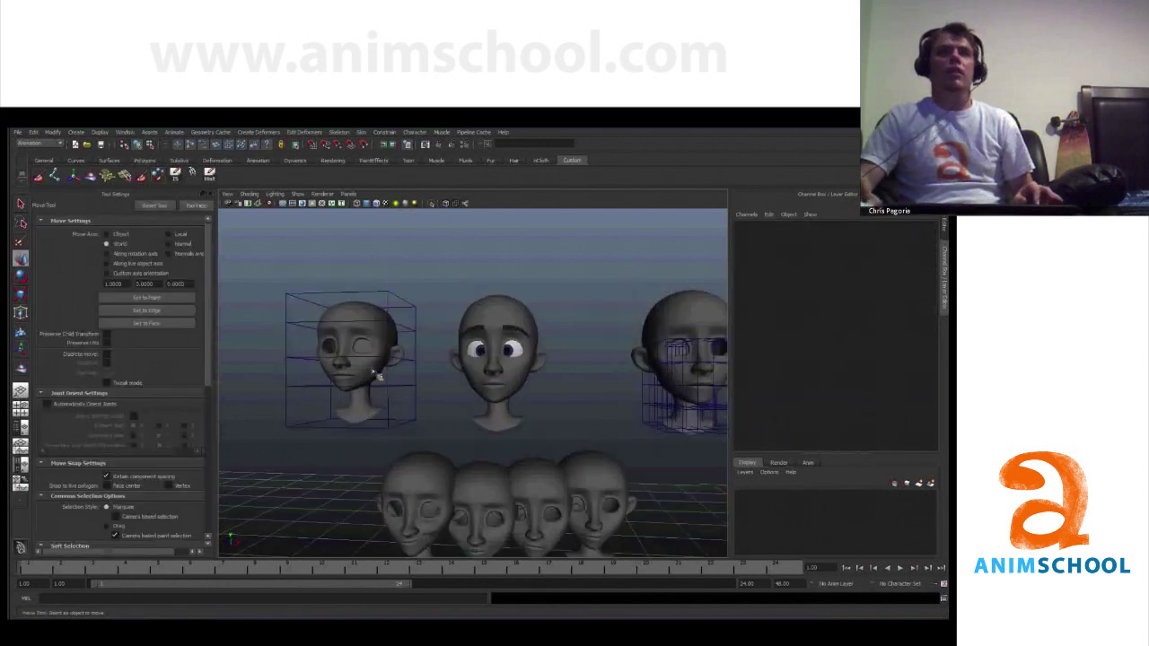
Duplicate the lattice-deformed head mainMesh4 and move the copy to the side, clear of the lattice
{"action": "left_click", "coordinate": [375, 371]}
{"action": "key", "text": "f"}
{"action": "left_click_drag", "start_coordinate": [572, 410], "coordinate": [499, 397], "text": "alt"}
{"action": "scroll", "coordinate": [566, 398], "scroll_direction": "down", "scroll_amount": 5}
{"action": "key", "text": "F3"}
{"action": "key", "text": "ctrl+d"}
{"action": "middle_click_drag", "start_coordinate": [527, 401], "coordinate": [652, 414], "text": "alt"}
{"action": "middle_click_drag", "start_coordinate": [652, 415], "coordinate": [505, 415]}
{"action": "left_click", "coordinate": [538, 355]}
{"action": "middle_click_drag", "start_coordinate": [539, 356], "coordinate": [454, 354], "text": "alt"}
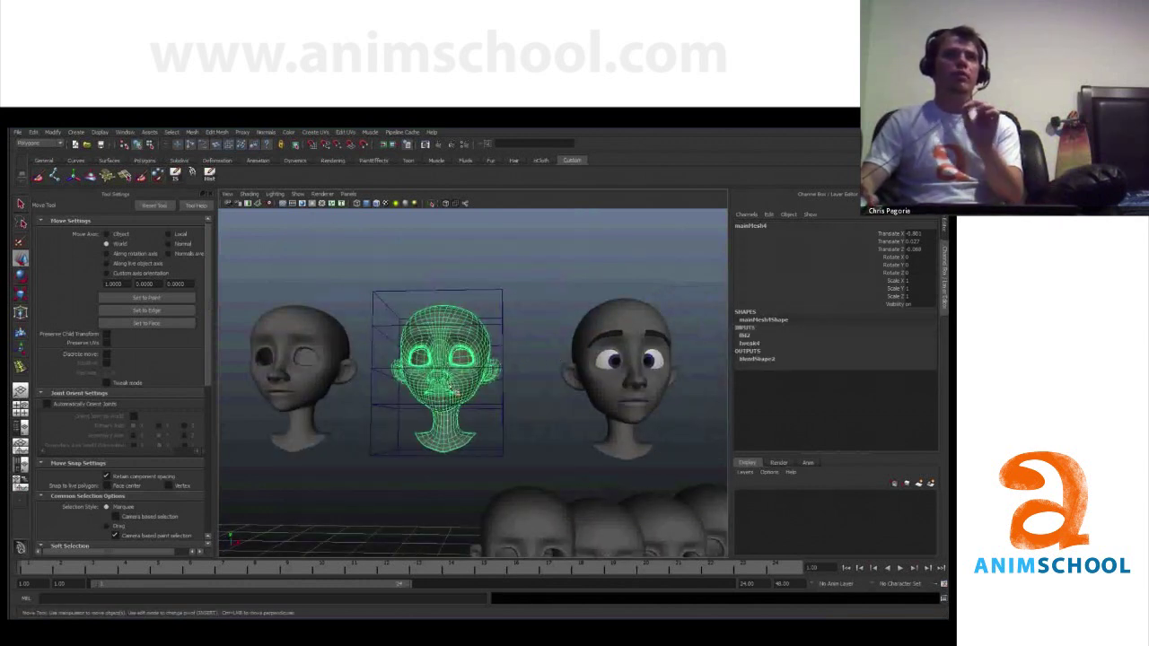
Insert three edge loops into the mesh of the duplicated head with the Insert Edge Loop tool
{"action": "left_click", "coordinate": [336, 383]}
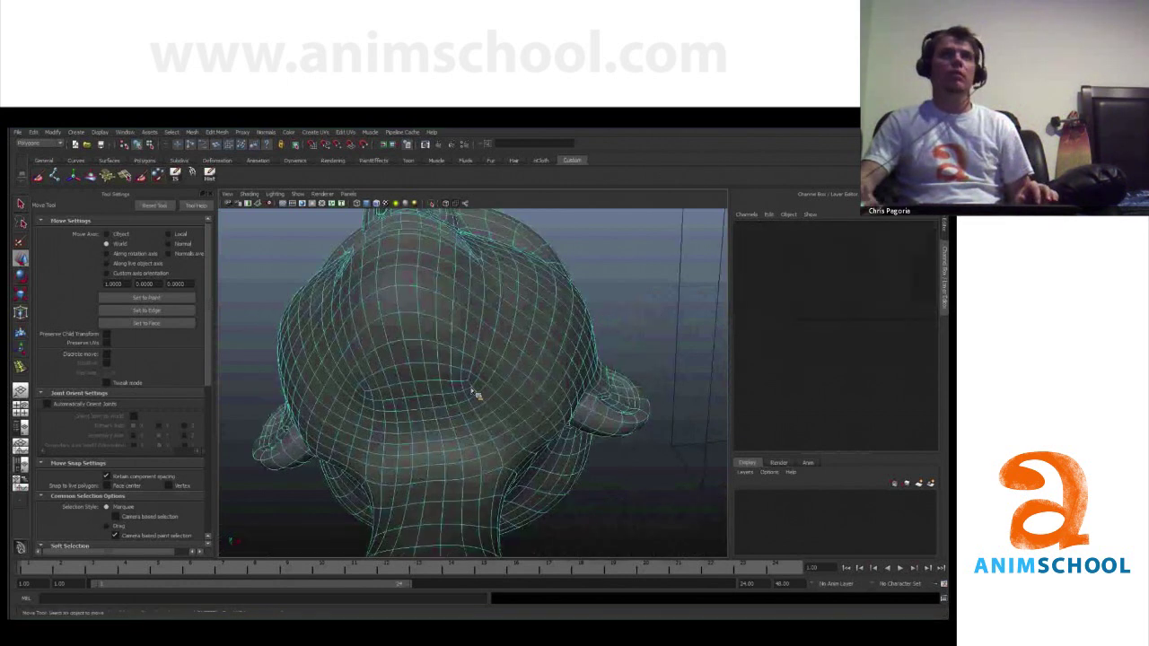
{"action": "left_click", "coordinate": [20, 366]}
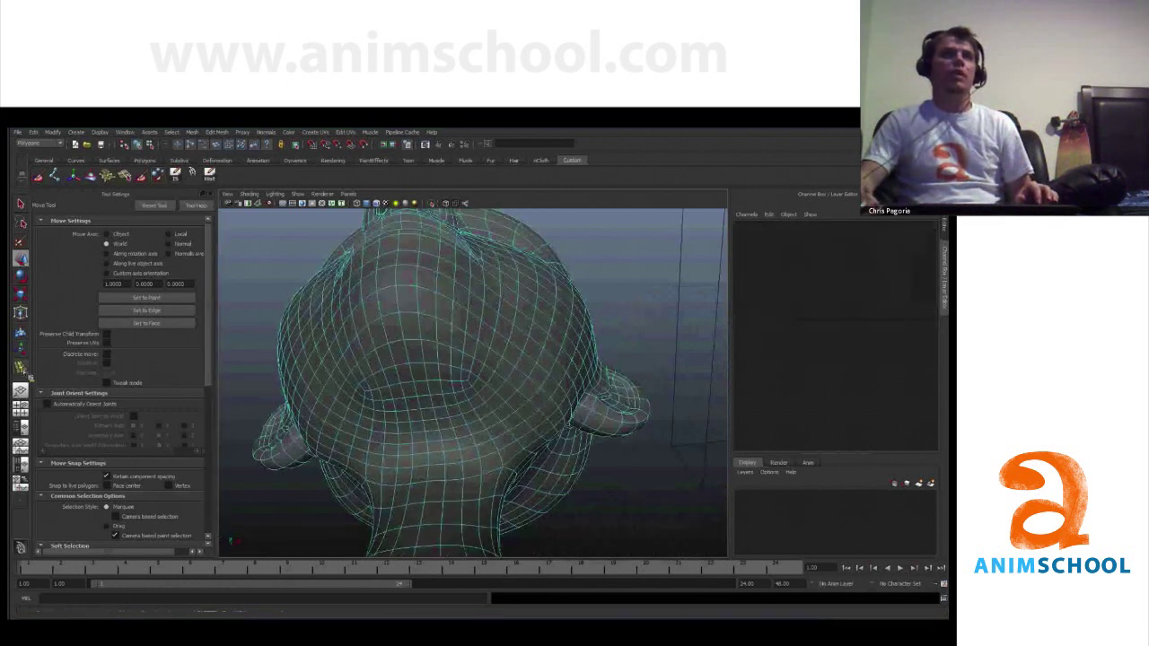
{"action": "left_click", "coordinate": [492, 408]}
{"action": "left_click", "coordinate": [504, 422]}
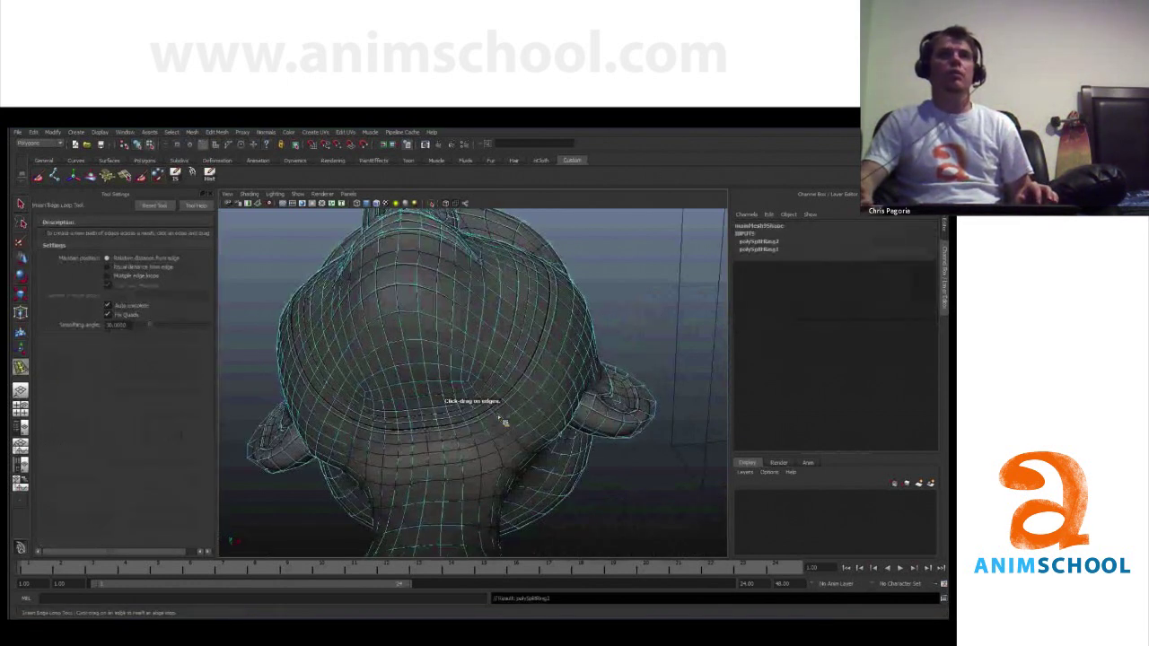
{"action": "left_click_drag", "start_coordinate": [510, 431], "coordinate": [508, 427]}
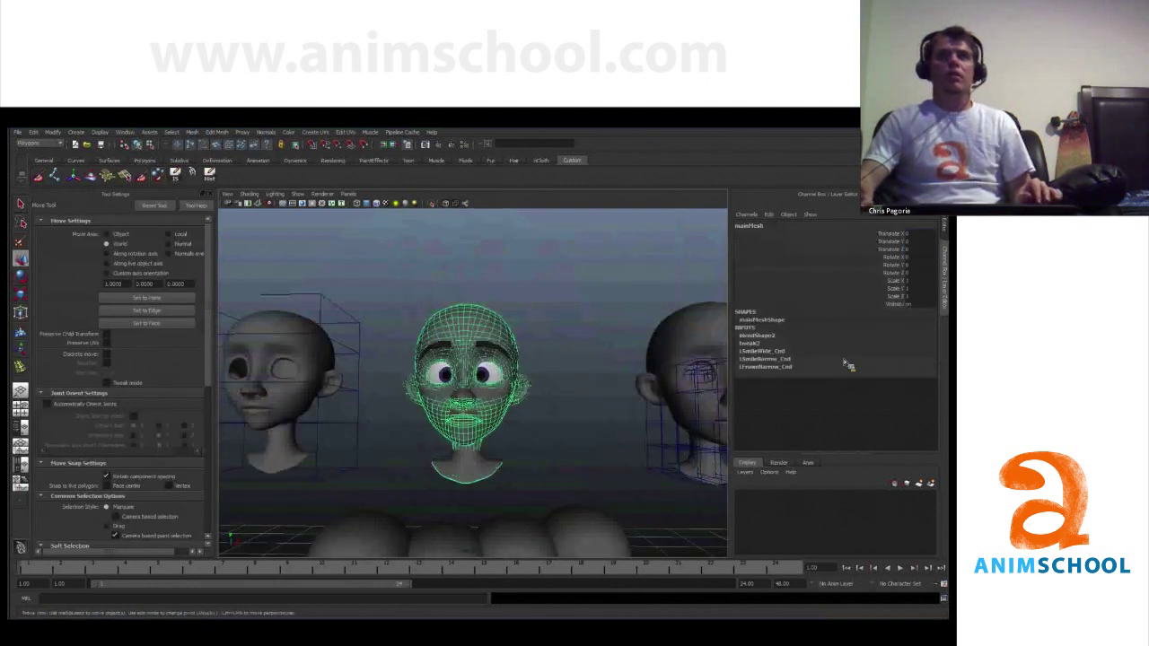
Set the main head's mainMesh4 blend weight to 1 and wrap the edge-looped copy mainMesh9 to the main head
{"action": "left_click", "coordinate": [844, 335]}
{"action": "key", "text": "f"}
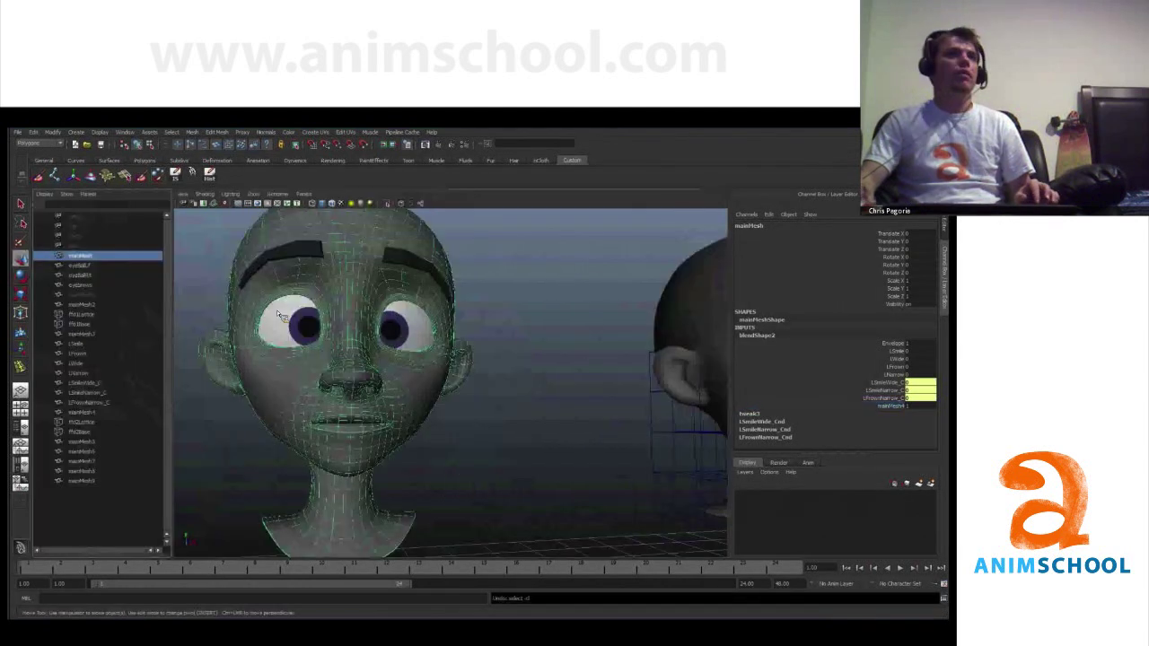
{"action": "key", "text": "f"}
{"action": "left_click", "coordinate": [99, 481]}
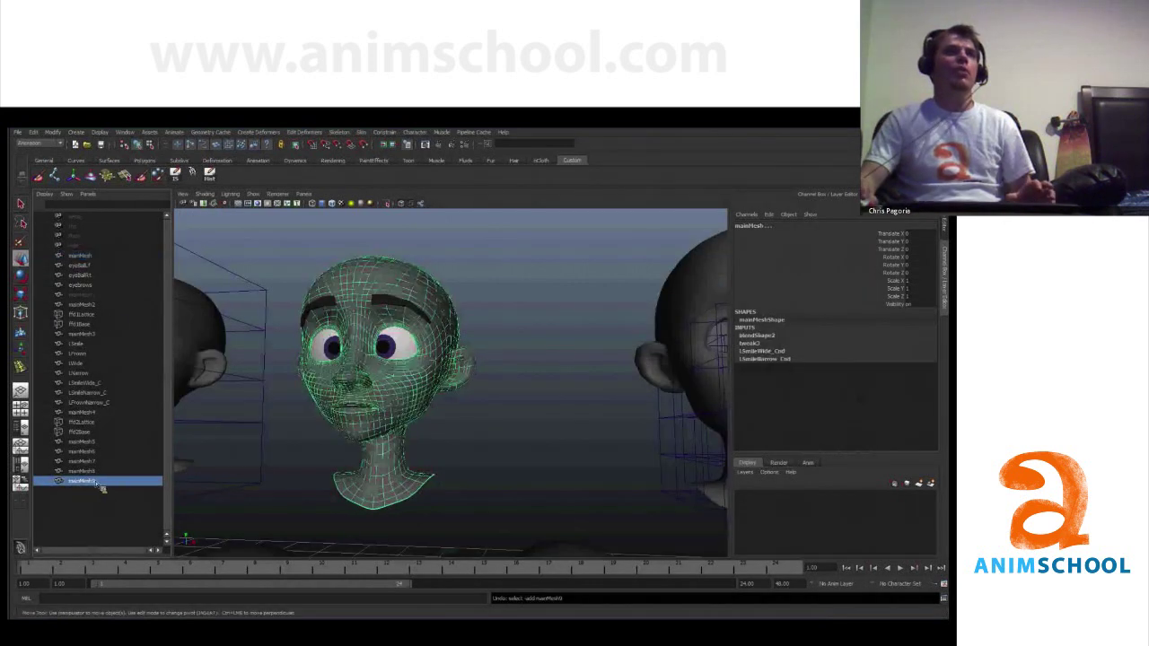
{"action": "left_click", "coordinate": [261, 132]}
{"action": "left_click", "coordinate": [255, 167]}
Raise the LSmile weight of blendShape2 on the main head so the wrapped mesh follows the smile
{"action": "left_click", "coordinate": [79, 255]}
{"action": "left_click", "coordinate": [777, 352]}
{"action": "left_click", "coordinate": [894, 368]}
{"action": "middle_click_drag", "start_coordinate": [440, 302], "coordinate": [472, 301]}
{"action": "middle_click_drag", "start_coordinate": [501, 341], "coordinate": [517, 327], "text": "alt"}
{"action": "right_click_drag", "start_coordinate": [516, 327], "coordinate": [431, 353], "text": "alt"}
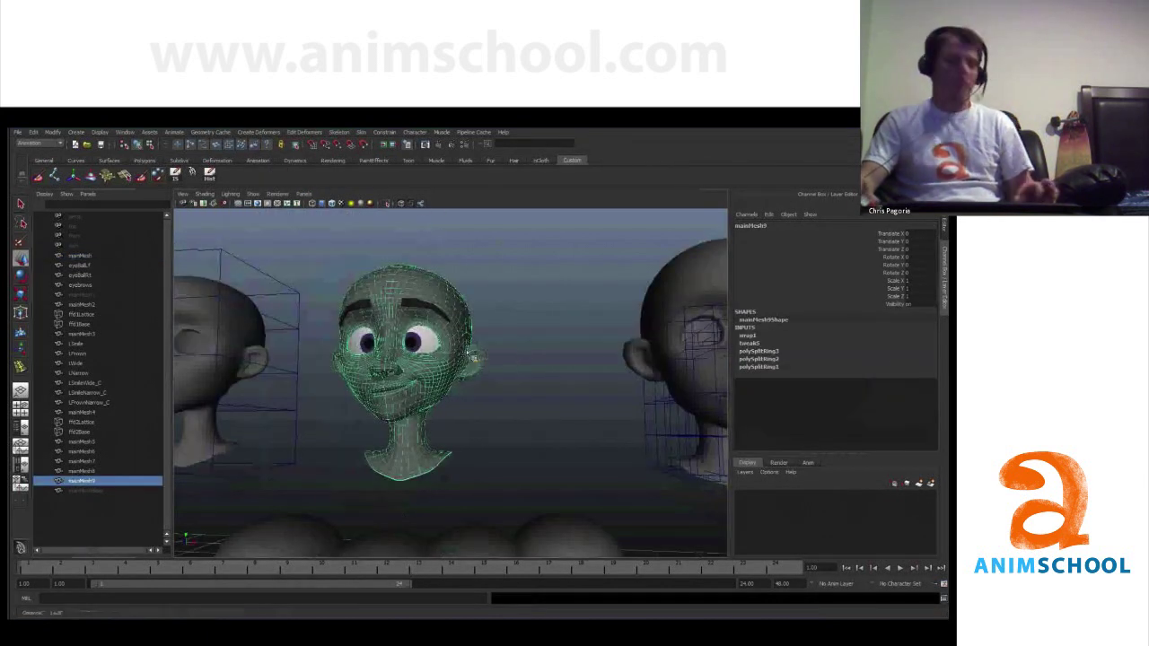
Duplicate the wrapped smiling head mainMesh9, move the copy beside the main head and inspect its mouth
{"action": "key", "text": "ctrl+d"}
{"action": "mouse_move", "coordinate": [466, 339]}
{"action": "middle_mouse_down"}
{"action": "mouse_move", "coordinate": [452, 334]}
{"action": "mouse_move", "coordinate": [470, 330]}
{"action": "middle_mouse_up"}
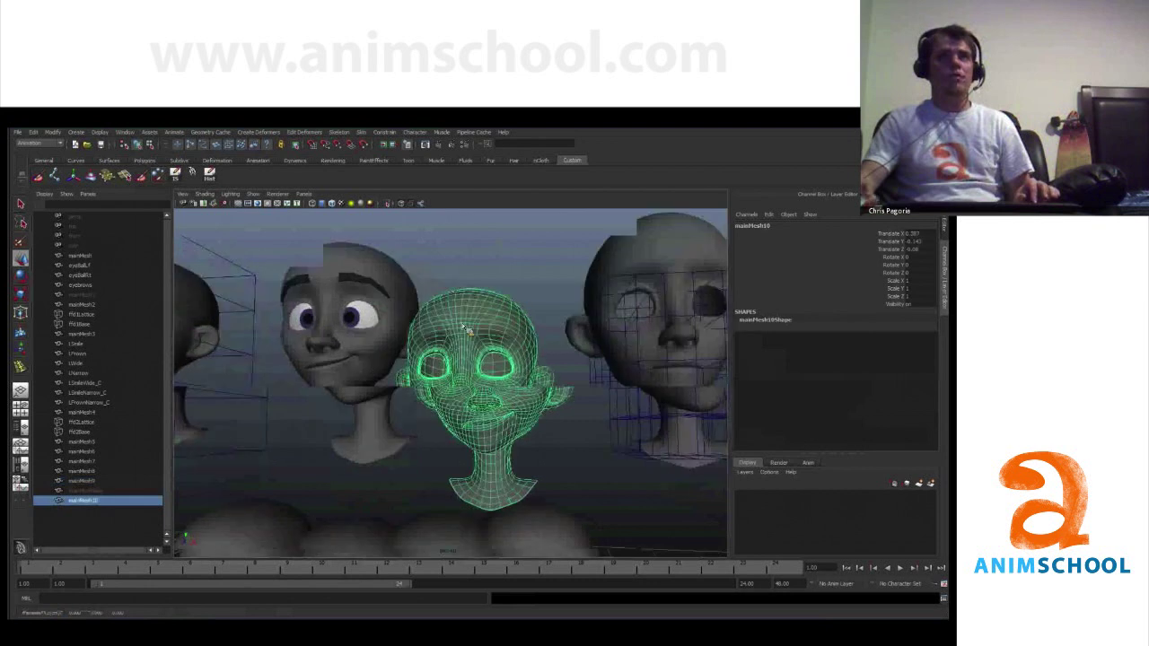
{"action": "right_click_drag", "start_coordinate": [469, 330], "coordinate": [536, 449], "text": "alt"}
{"action": "left_click", "coordinate": [536, 482]}
{"action": "left_click_drag", "start_coordinate": [536, 482], "coordinate": [507, 464], "text": "alt"}
{"action": "left_click", "coordinate": [535, 440]}
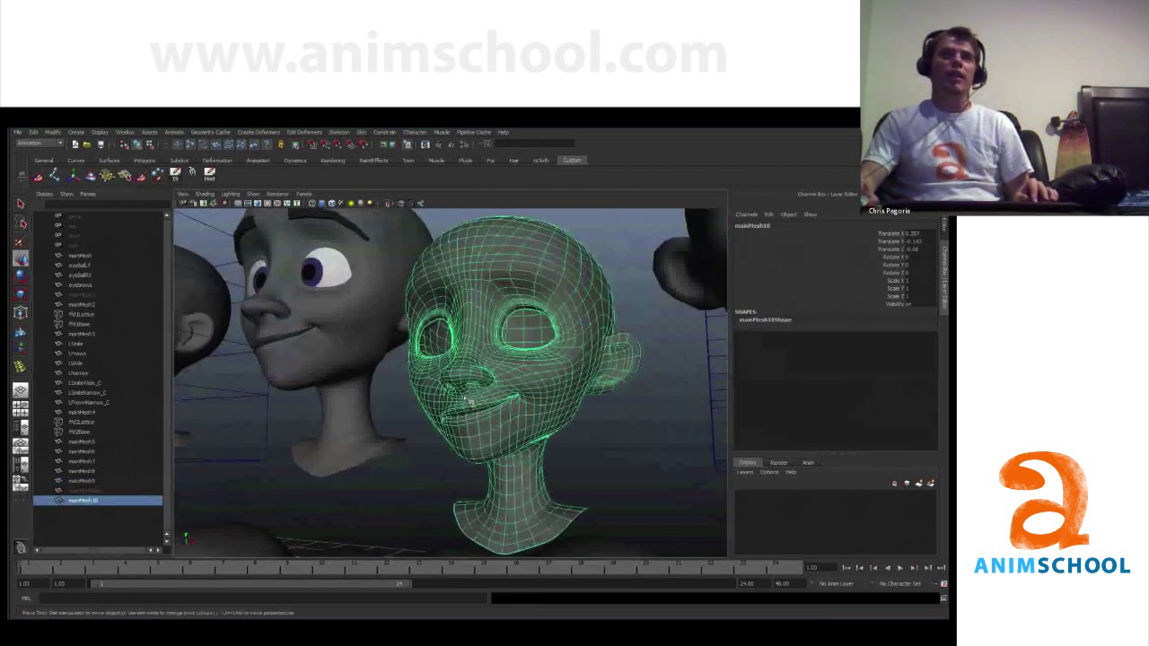
Delete the four earlier duplicated expression heads, mainMesh5 to mainMesh8
{"action": "right_click_drag", "start_coordinate": [495, 403], "coordinate": [411, 395], "text": "alt"}
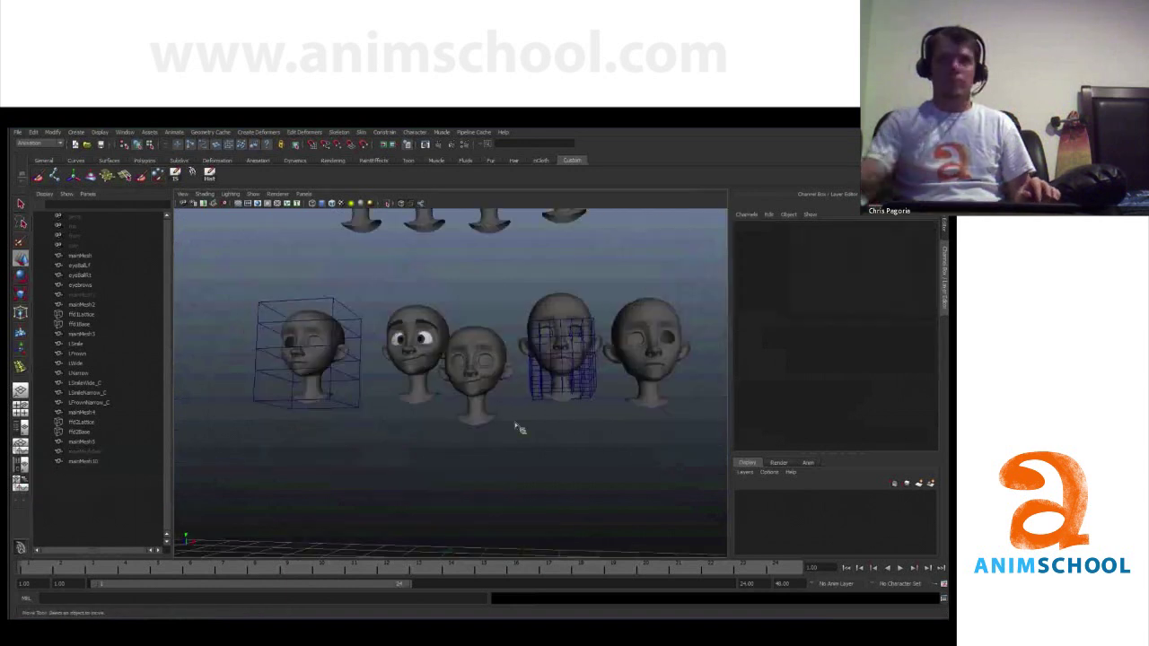
{"action": "left_click_drag", "start_coordinate": [518, 429], "coordinate": [513, 421], "text": "alt"}
{"action": "scroll", "coordinate": [506, 413], "scroll_direction": "up", "scroll_amount": 5}
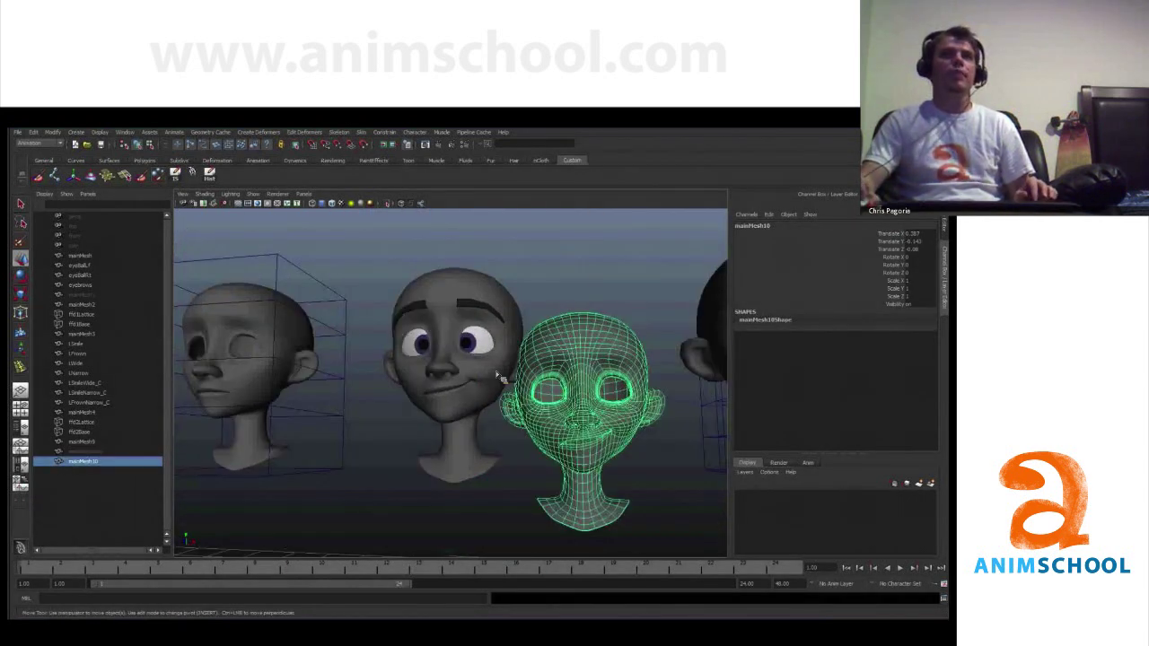
Set the LSmile weight of blendShape2 on the main head back to 0
{"action": "left_click", "coordinate": [469, 316]}
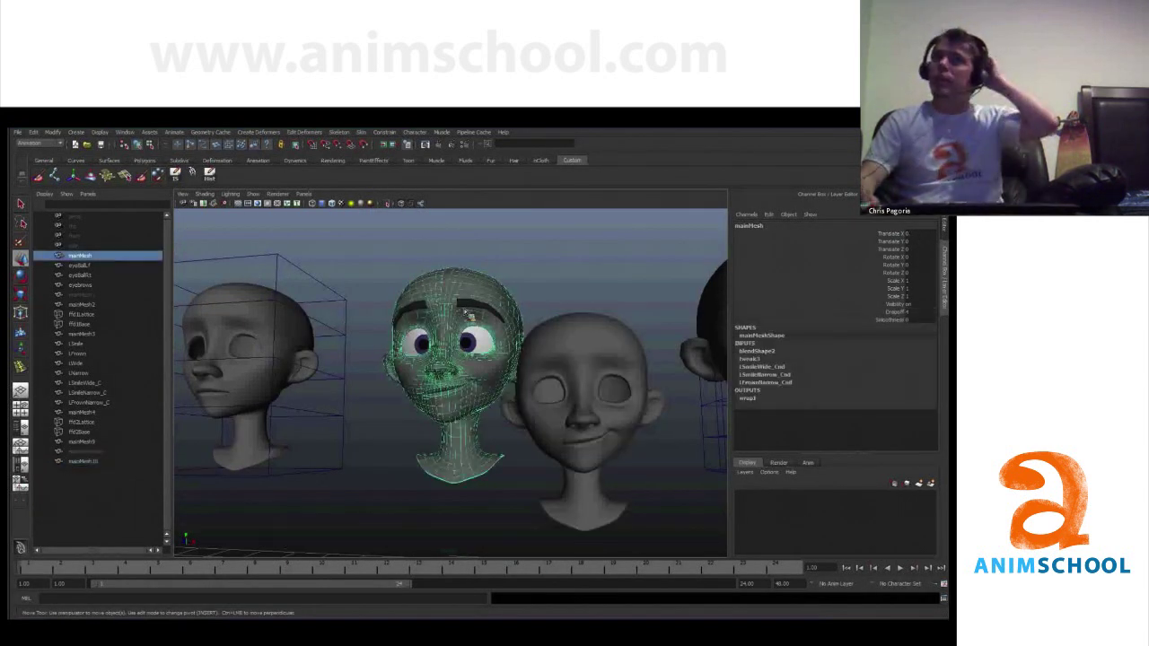
{"action": "left_click", "coordinate": [778, 356]}
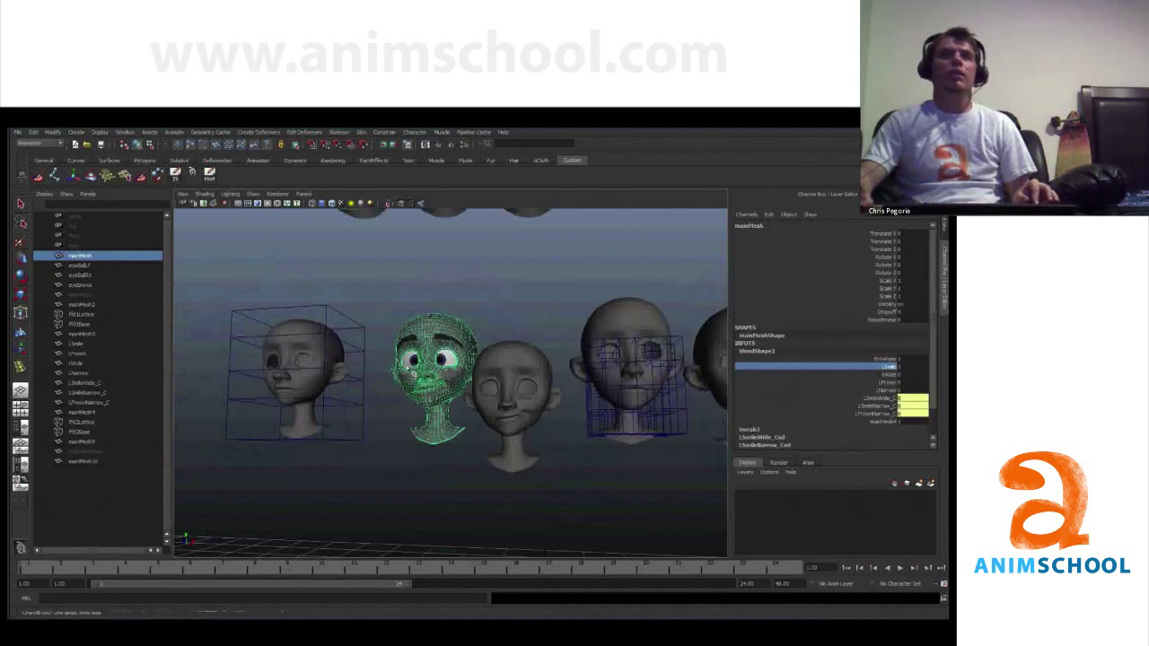
{"action": "right_click_drag", "start_coordinate": [409, 368], "coordinate": [490, 358], "text": "alt"}
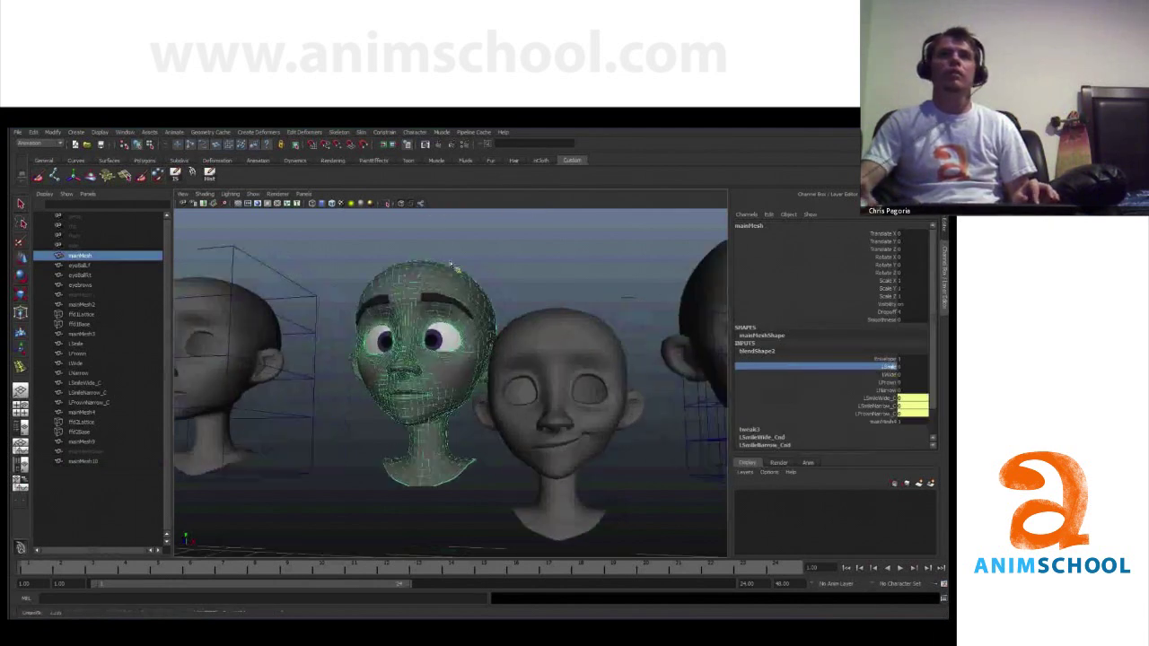
Select the wrap1 deformer by name, delete it and hide the original mainMesh head
{"action": "left_click", "coordinate": [779, 350]}
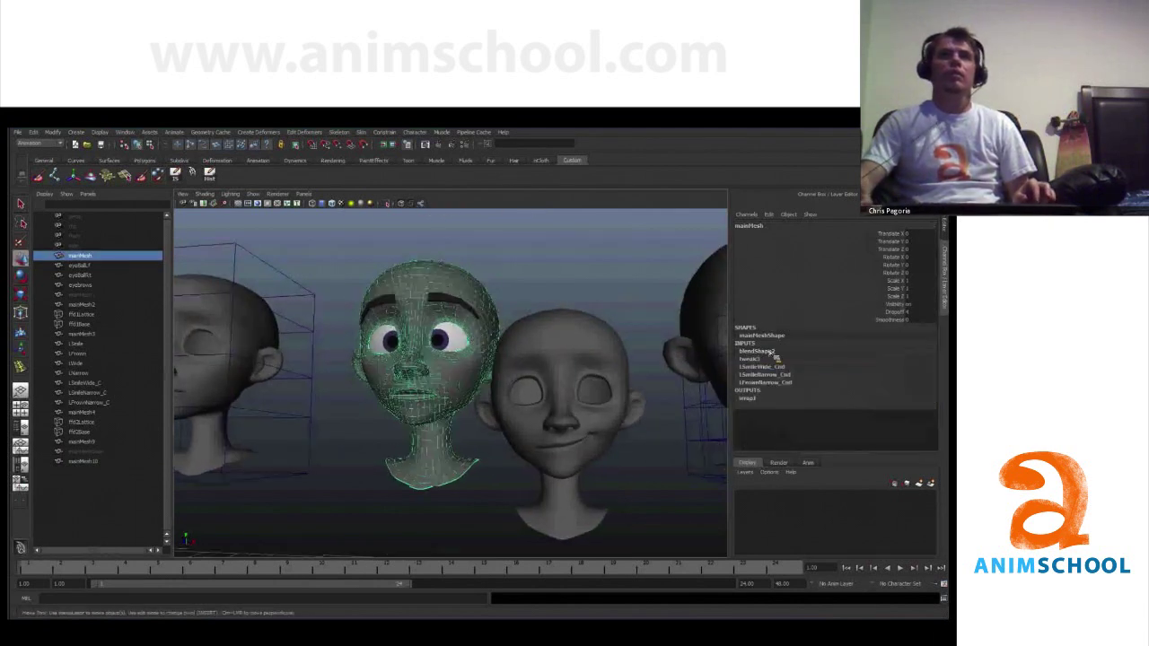
{"action": "left_click", "coordinate": [755, 398]}
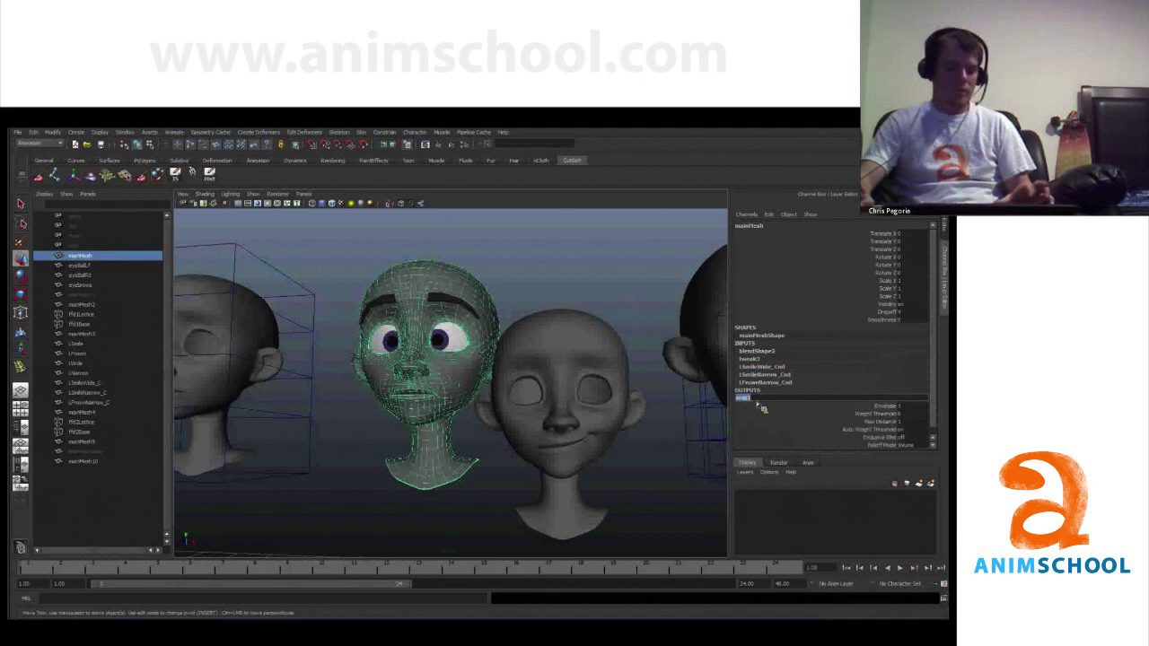
{"action": "left_click", "coordinate": [531, 147]}
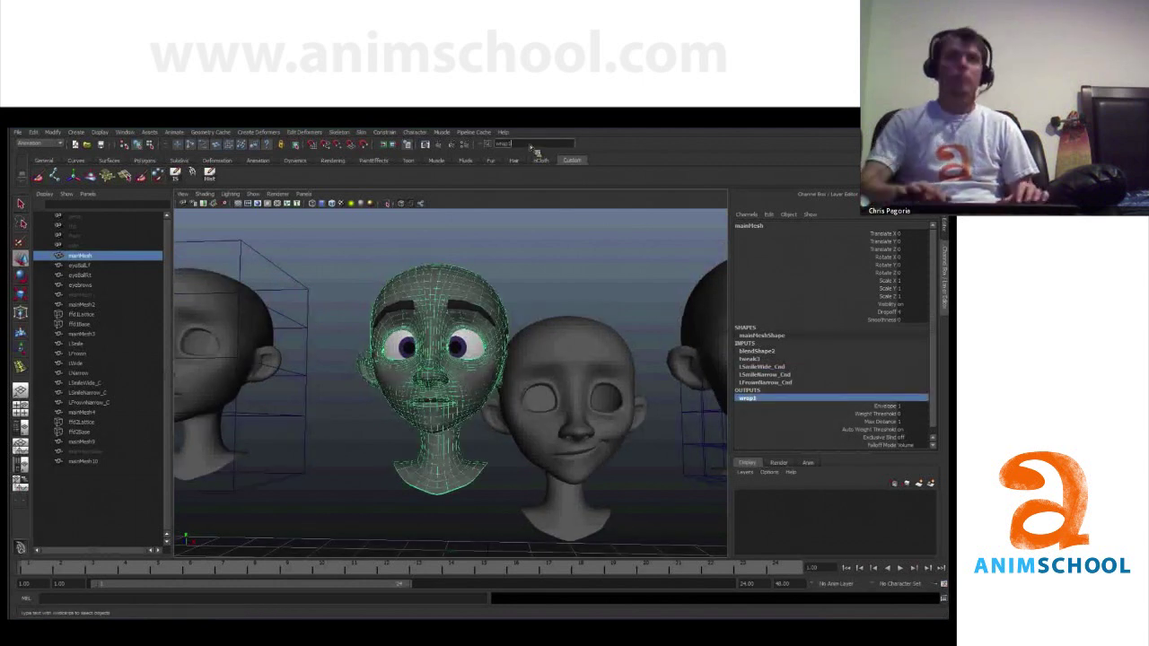
{"action": "key", "text": "Return"}
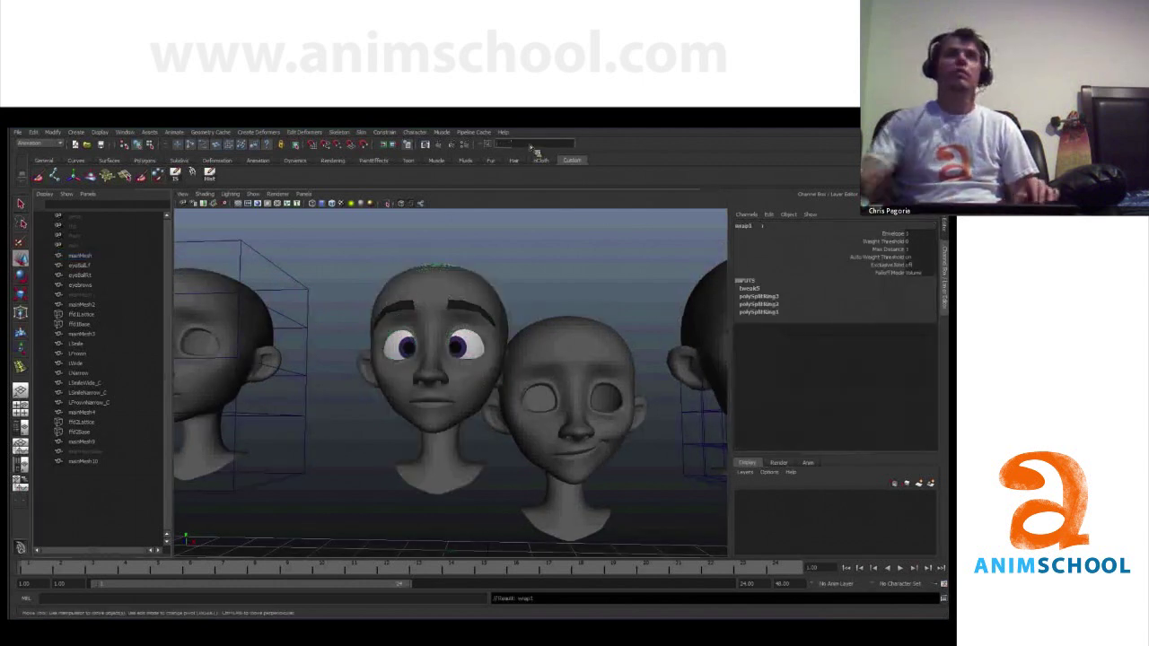
{"action": "key", "text": "Delete"}
Delete the history of mainMesh9 and create a blend shape on it with the smiling copy mainMesh10 as target
{"action": "left_click", "coordinate": [452, 284]}
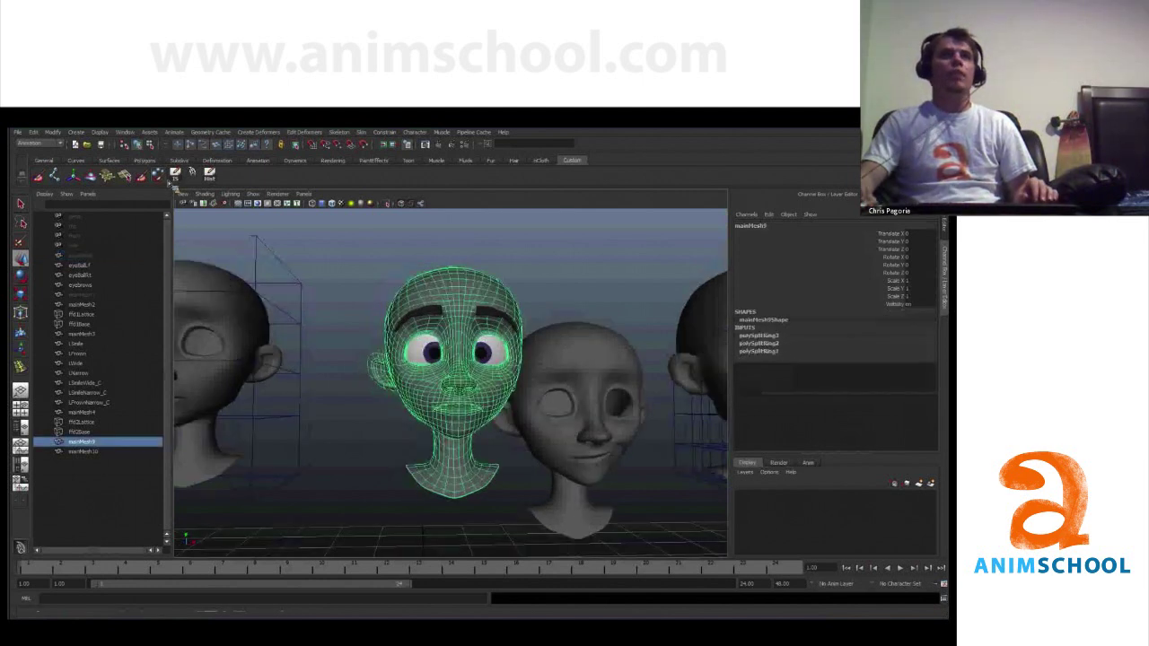
{"action": "left_click", "coordinate": [208, 180]}
{"action": "left_click", "coordinate": [594, 360]}
{"action": "left_click", "coordinate": [499, 307], "text": "shift"}
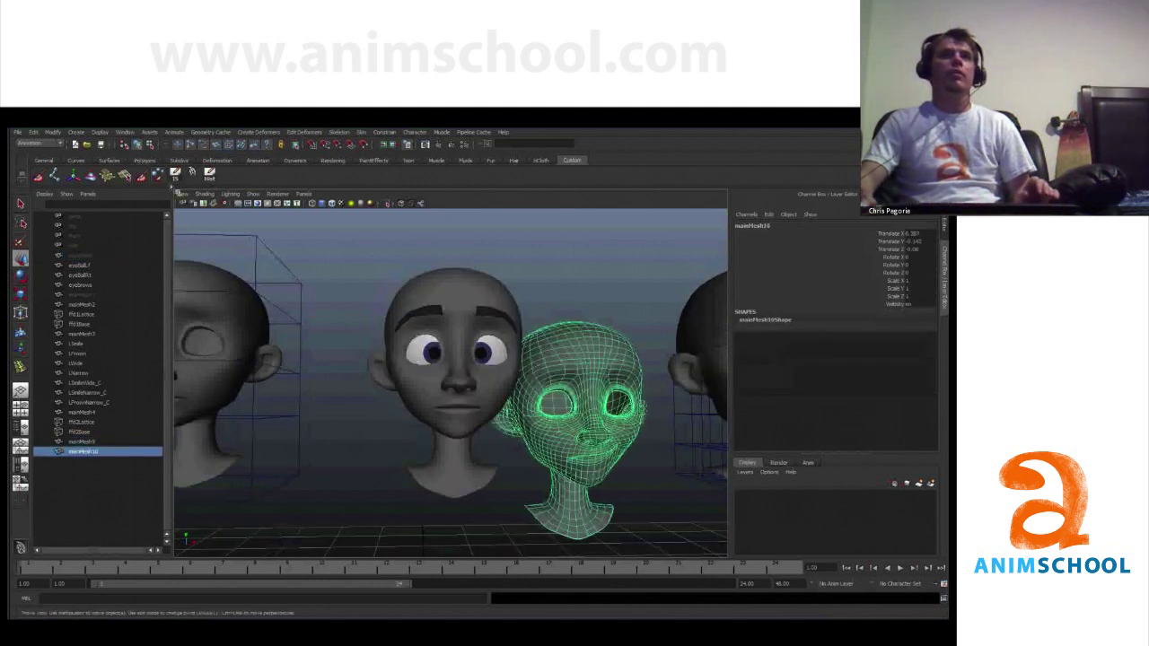
{"action": "left_click", "coordinate": [259, 134]}
{"action": "left_click", "coordinate": [272, 145]}
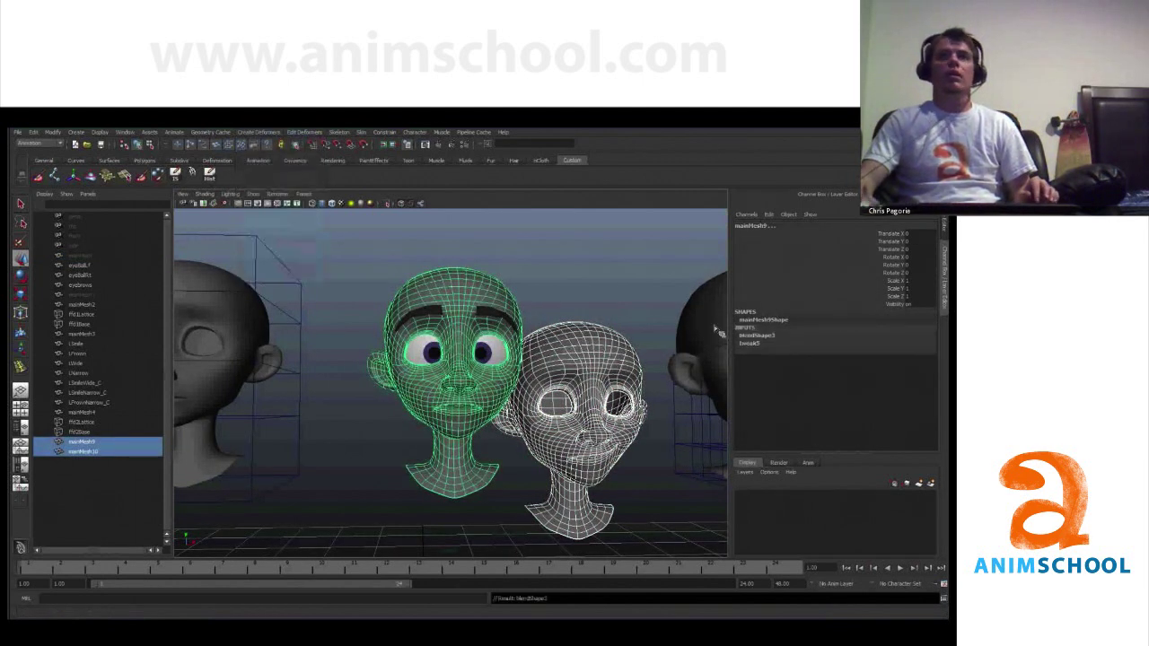
Raise the mainMesh10 weight of blendShape3 on mainMesh9 and inspect the smile up close
{"action": "left_click", "coordinate": [757, 335]}
{"action": "middle_click_drag", "start_coordinate": [467, 294], "coordinate": [507, 293]}
{"action": "left_click_drag", "start_coordinate": [506, 295], "coordinate": [540, 332], "text": "alt"}
{"action": "right_click_drag", "start_coordinate": [540, 332], "coordinate": [605, 326], "text": "alt"}
{"action": "mouse_move", "coordinate": [605, 325]}
{"action": "middle_mouse_down", "text": "alt"}
{"action": "mouse_move", "coordinate": [632, 316]}
{"action": "mouse_move", "coordinate": [615, 318]}
{"action": "middle_mouse_up", "text": "alt"}
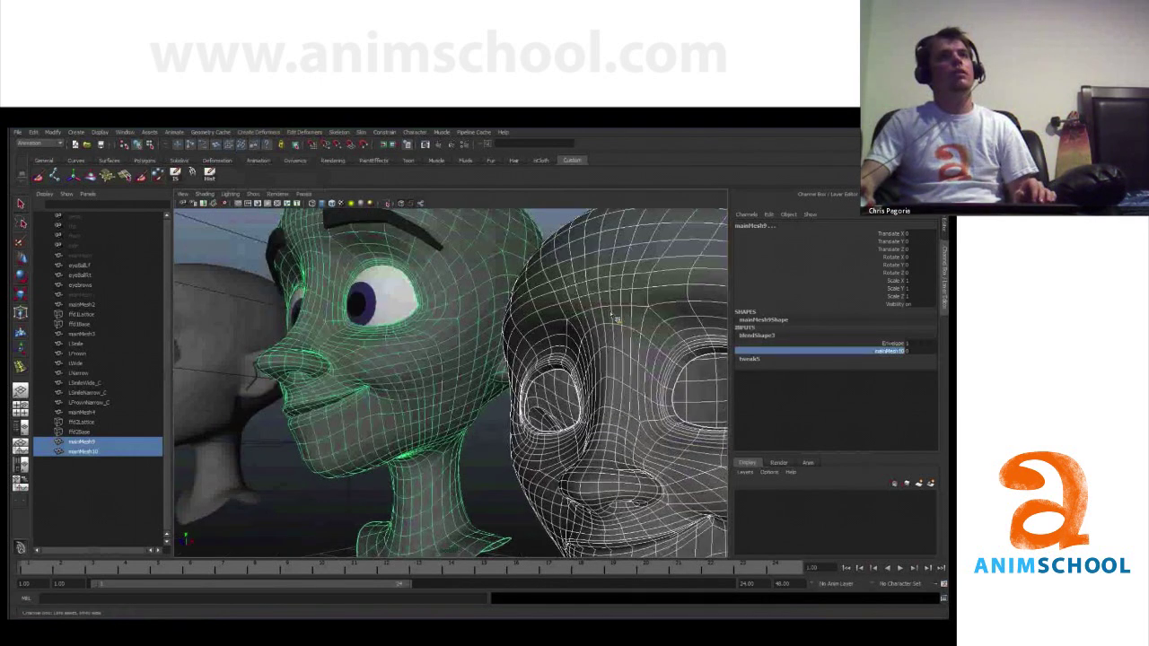
{"action": "right_click_drag", "start_coordinate": [580, 329], "coordinate": [517, 331], "text": "alt"}
{"action": "left_click_drag", "start_coordinate": [516, 330], "coordinate": [565, 309], "text": "alt"}
{"action": "key", "text": "w"}
{"action": "left_click", "coordinate": [572, 283]}
{"action": "right_click_drag", "start_coordinate": [572, 283], "coordinate": [483, 331], "text": "alt"}
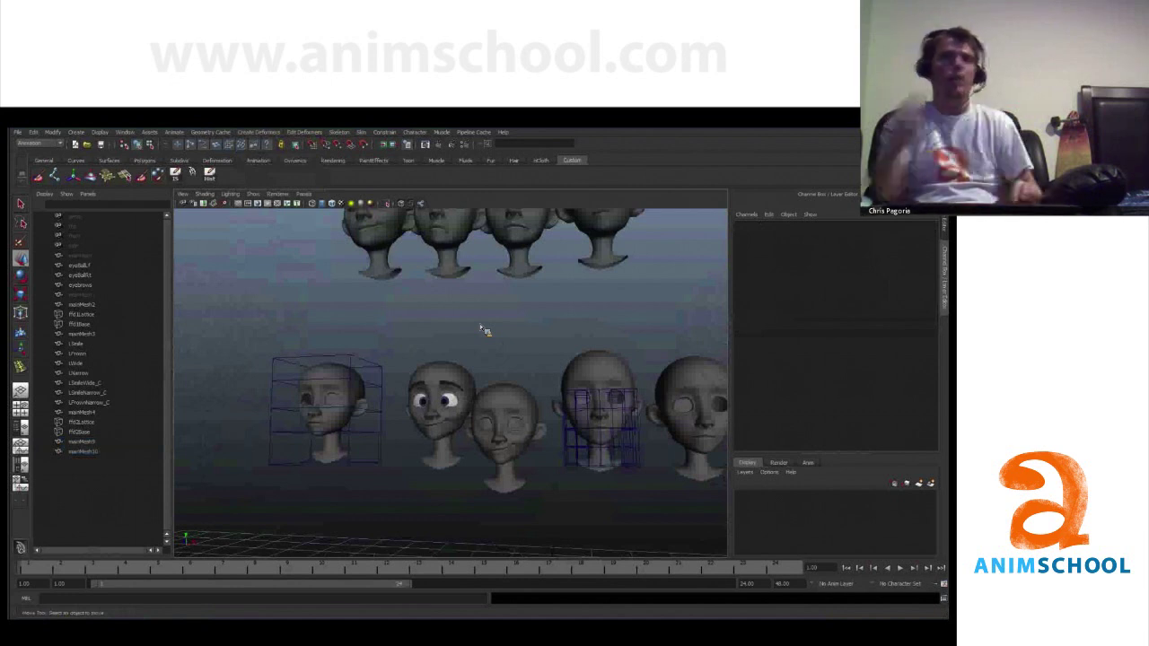
Lower the mainMesh10 weight of blendShape3 to 0 and look at the neutral head
{"action": "scroll", "coordinate": [480, 324], "scroll_direction": "up", "scroll_amount": 6}
{"action": "left_click", "coordinate": [510, 399]}
{"action": "left_click_drag", "start_coordinate": [510, 400], "coordinate": [523, 385], "text": "alt"}
{"action": "left_click", "coordinate": [763, 336]}
{"action": "left_click", "coordinate": [894, 352]}
{"action": "middle_click_drag", "start_coordinate": [592, 314], "coordinate": [499, 305]}
{"action": "key", "text": "w"}
{"action": "scroll", "coordinate": [555, 320], "scroll_direction": "down", "scroll_amount": 4}
{"action": "left_click_drag", "start_coordinate": [514, 310], "coordinate": [566, 323], "text": "alt"}
{"action": "left_click", "coordinate": [590, 324]}
{"action": "scroll", "coordinate": [562, 323], "scroll_direction": "up", "scroll_amount": 4}
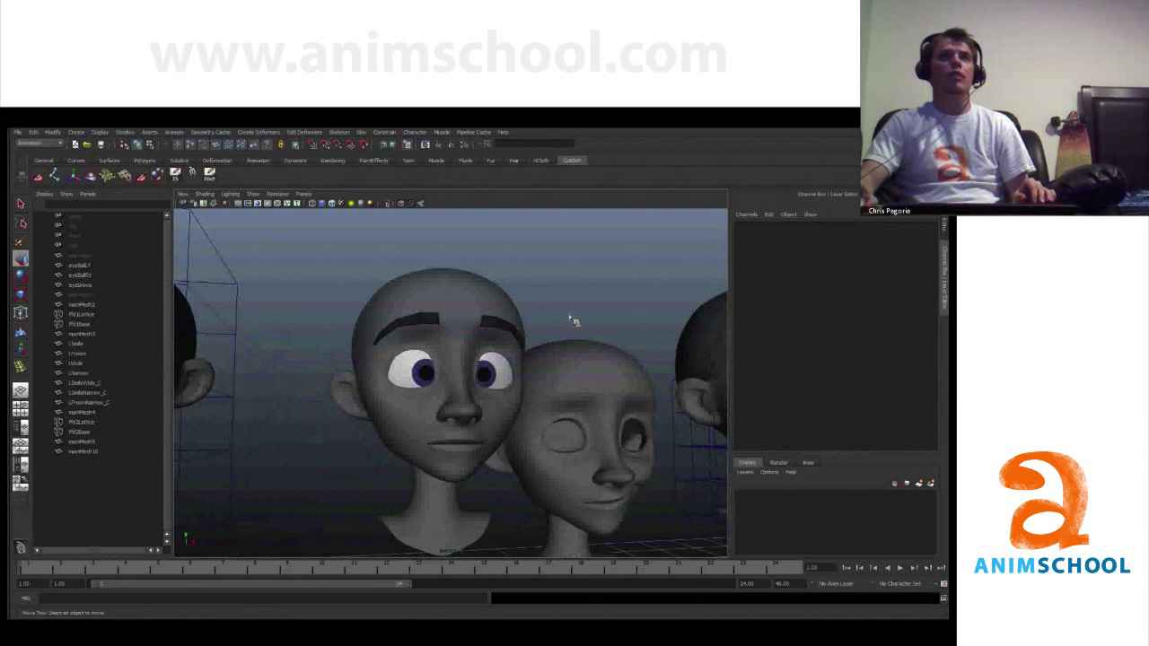
Set the mainMesh10 weight of blendShape3 on mainMesh9 to 1 and check the smile from another angle
{"action": "left_click_drag", "start_coordinate": [536, 375], "coordinate": [504, 376], "text": "alt"}
{"action": "left_click", "coordinate": [476, 386]}
{"action": "left_click", "coordinate": [758, 335]}
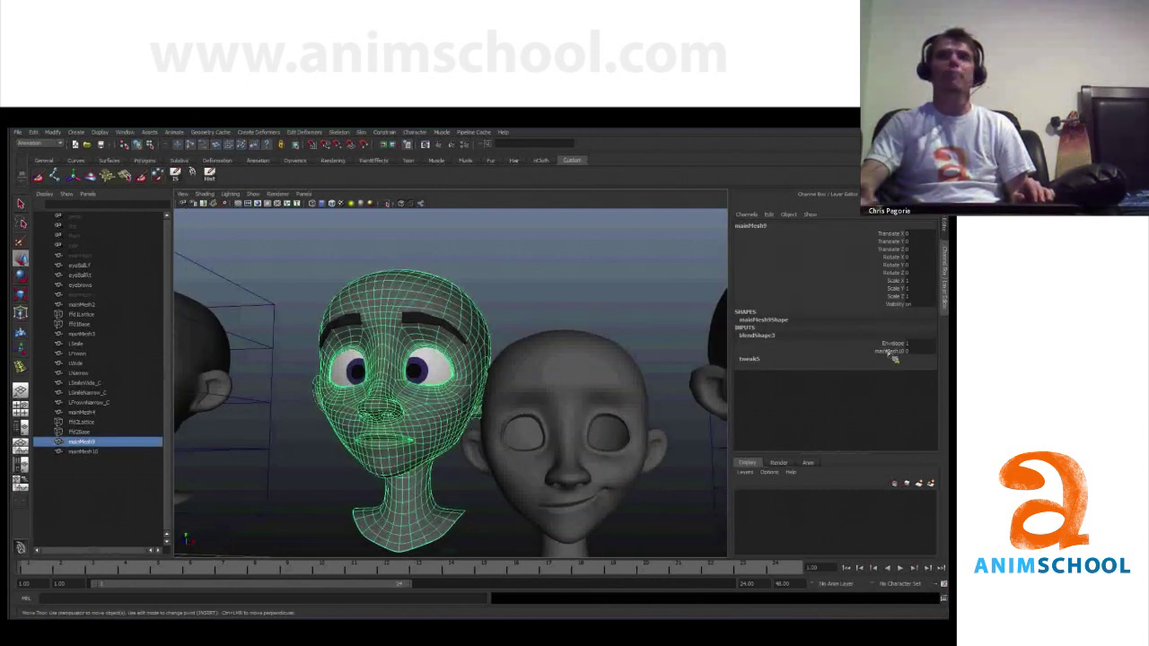
{"action": "middle_click_drag", "start_coordinate": [436, 288], "coordinate": [516, 296]}
{"action": "left_click", "coordinate": [518, 298]}
{"action": "scroll", "coordinate": [518, 298], "scroll_direction": "down", "scroll_amount": 3}
{"action": "left_click_drag", "start_coordinate": [501, 338], "coordinate": [550, 321], "text": "alt"}
Undo the deselection of mainMesh9 and continue stepping back through the latest actions
{"action": "key", "text": "ctrl+z"}
{"action": "key", "text": "ctrl+z"}
{"action": "key", "text": "ctrl+z"}
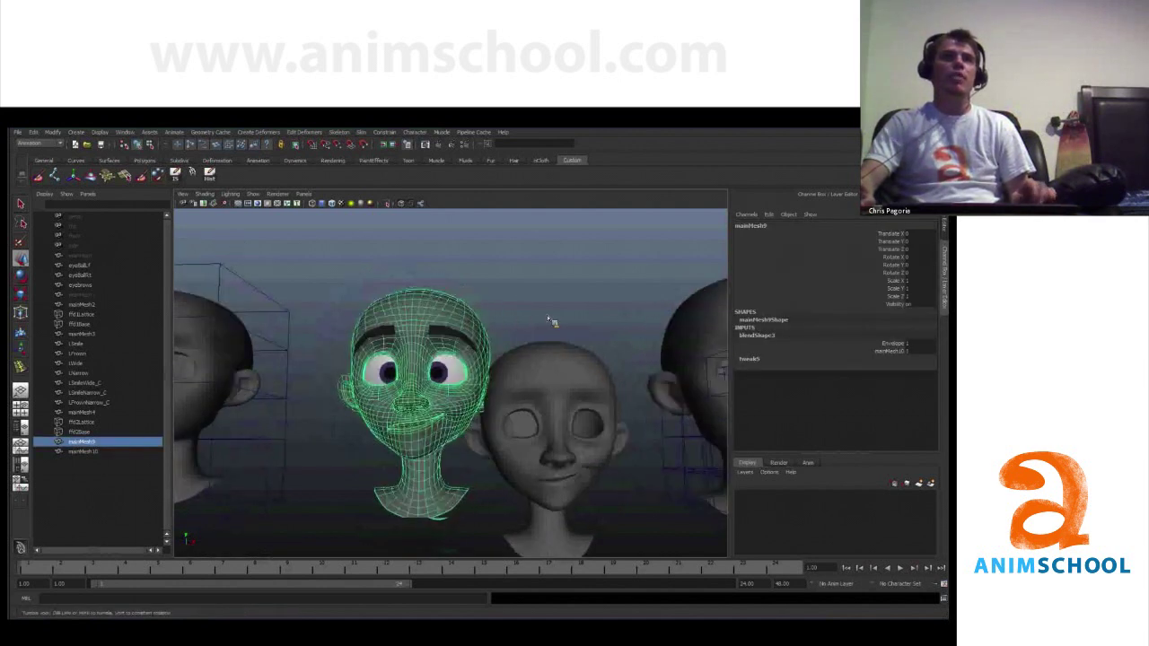